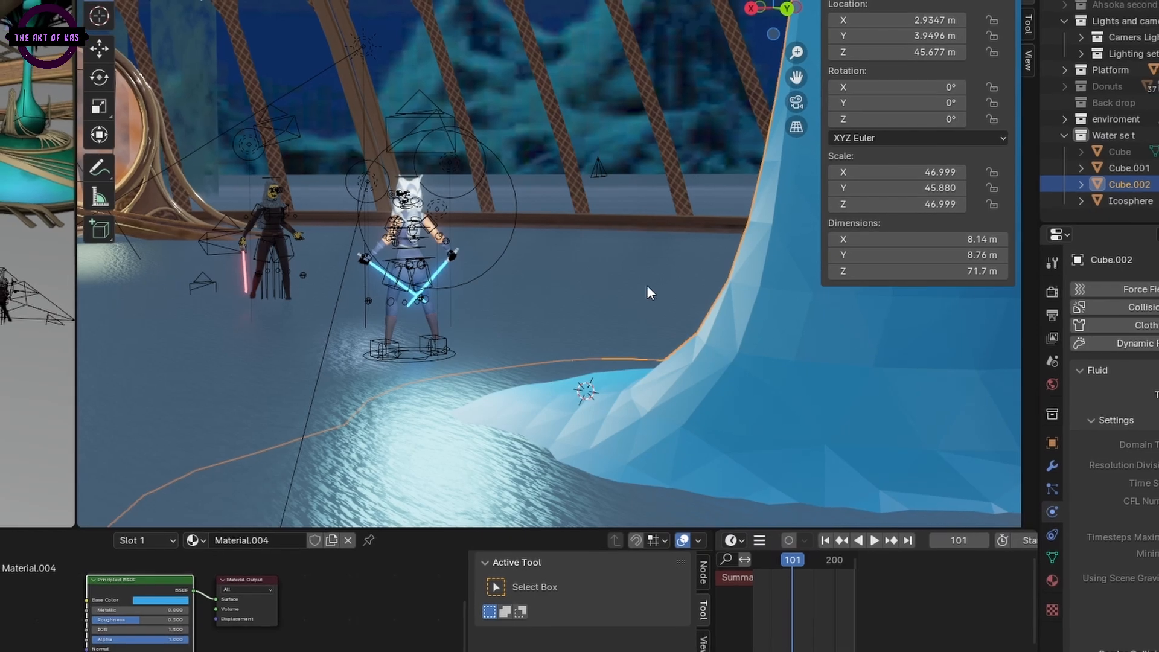
Play the water simulation from the first frame and inspect the dome from several angles
click(820, 537)
key(space)
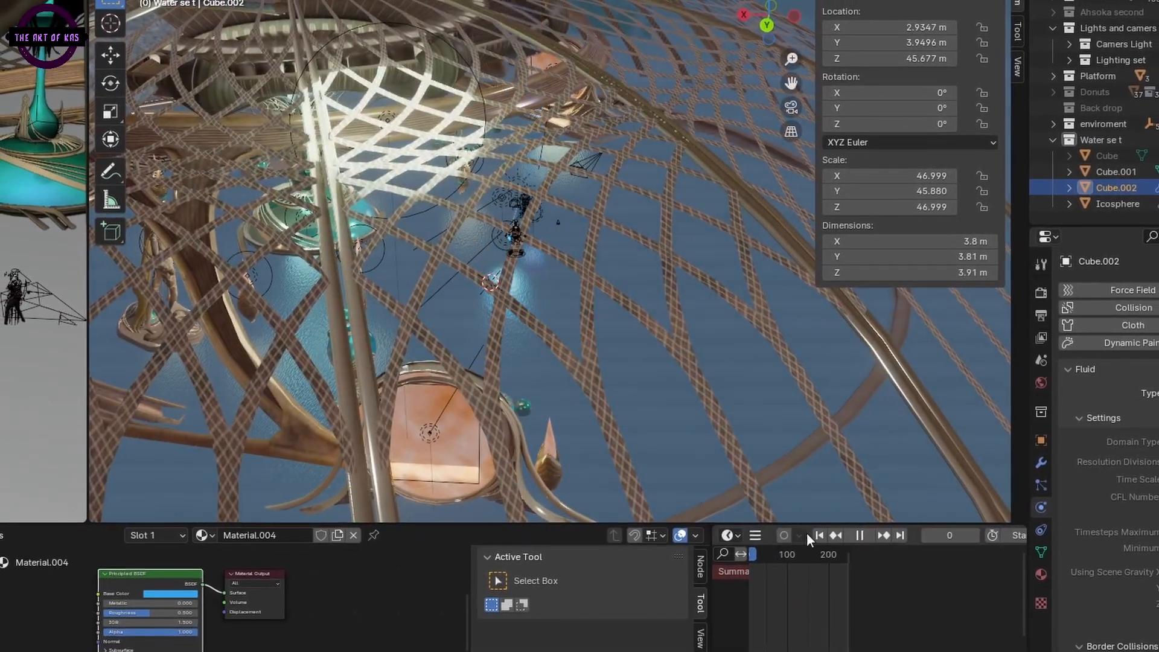
middle_drag(646, 314, 465, 277)
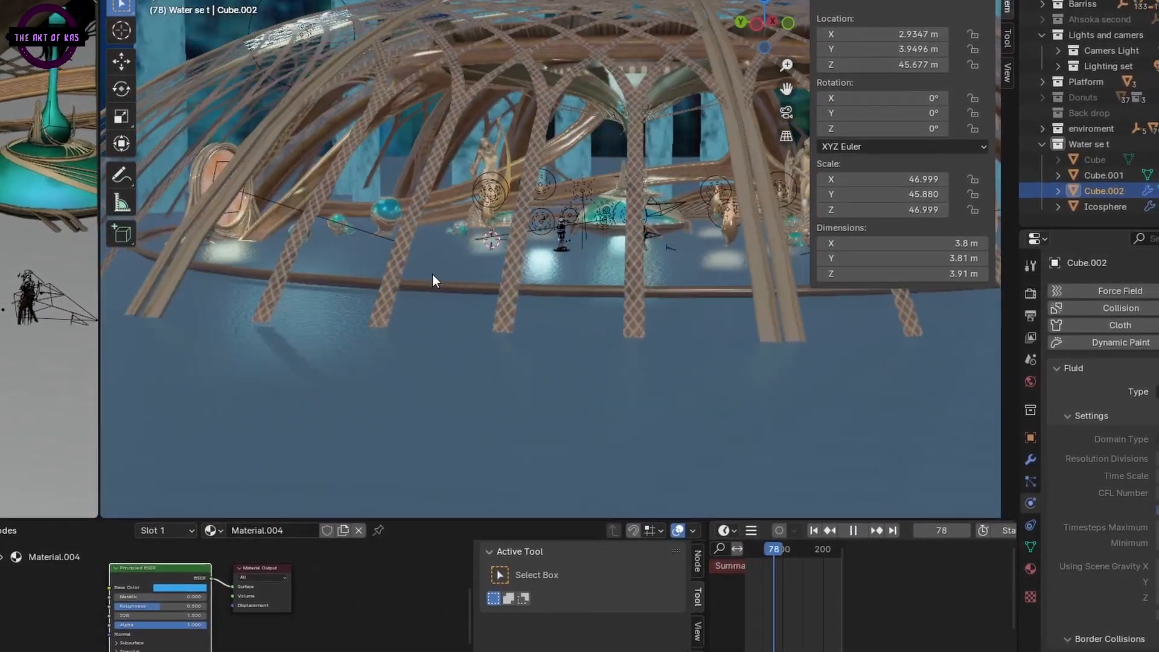
click(1029, 294)
key(space)
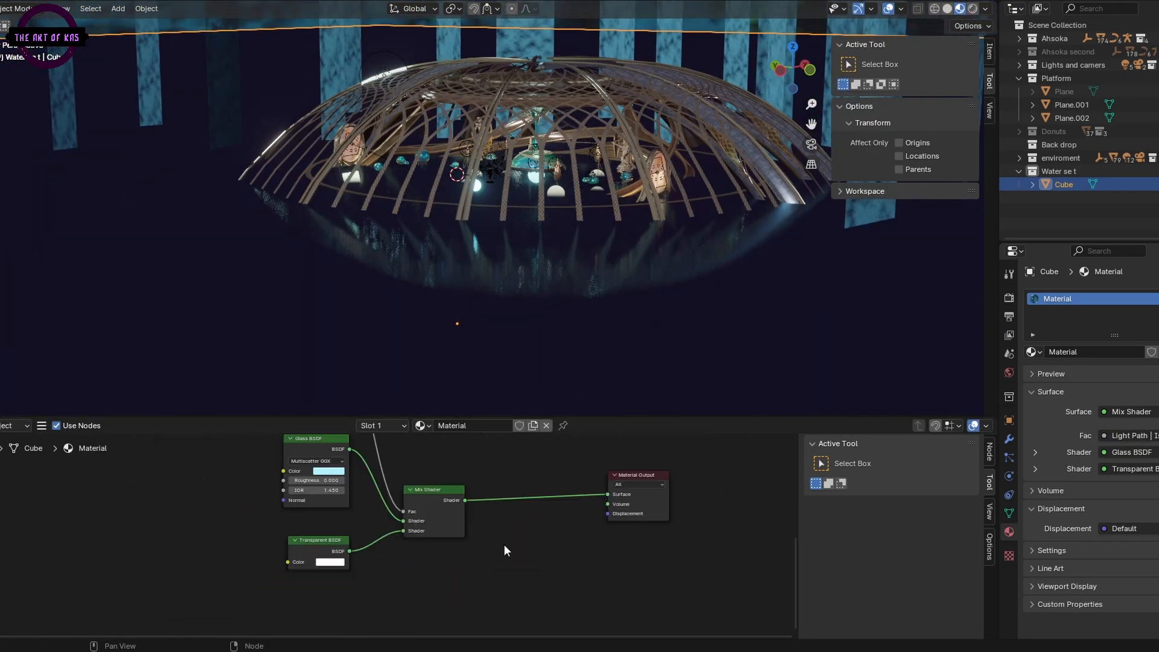
Add a Bump node driven by a noise texture to the water material and set the world strength to 2.8
key(shift+a)
text(bum)
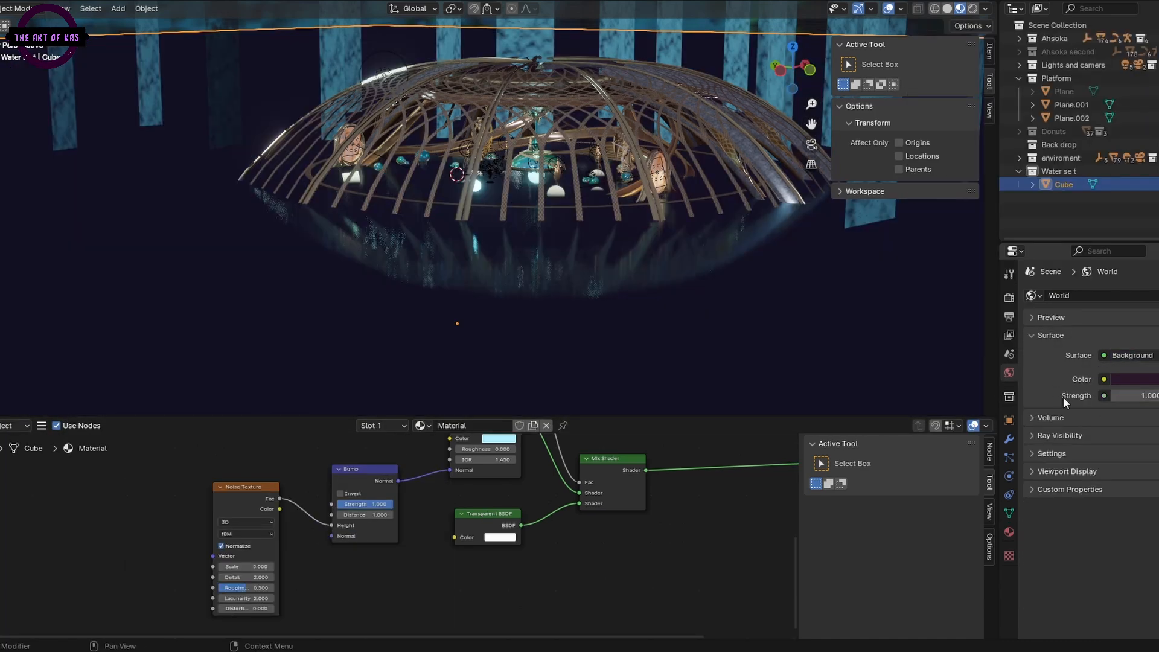
drag(1065, 398, 957, 386)
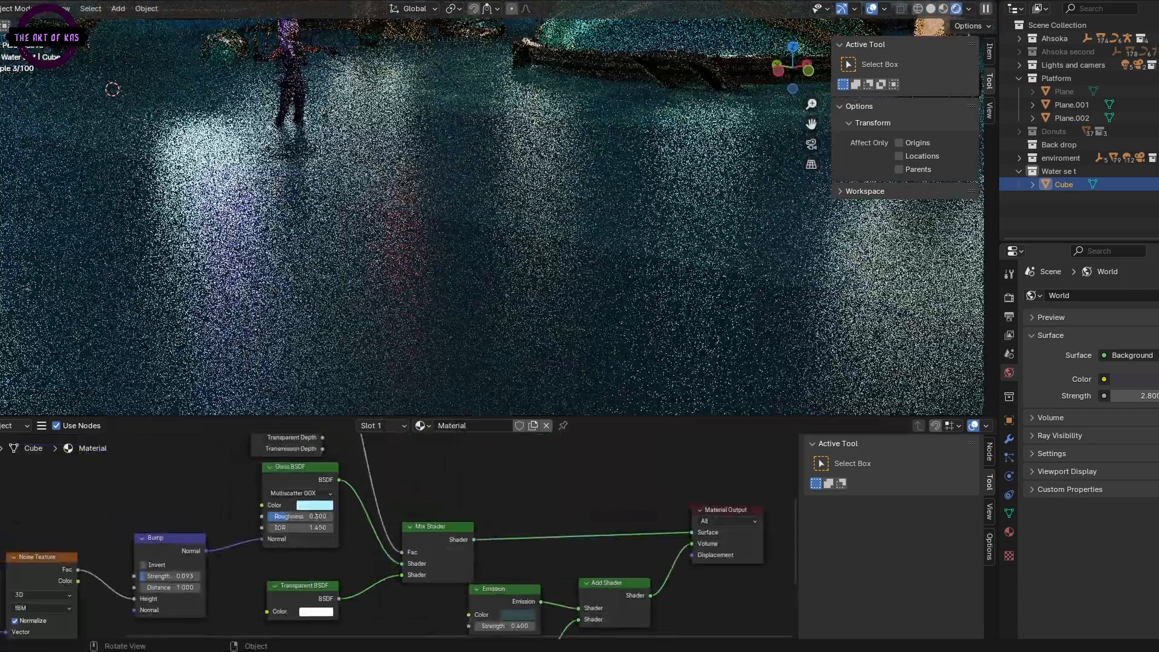
Adjust the Mapping node that feeds the noise texture of the water material
scroll(535, 450, down, 2)
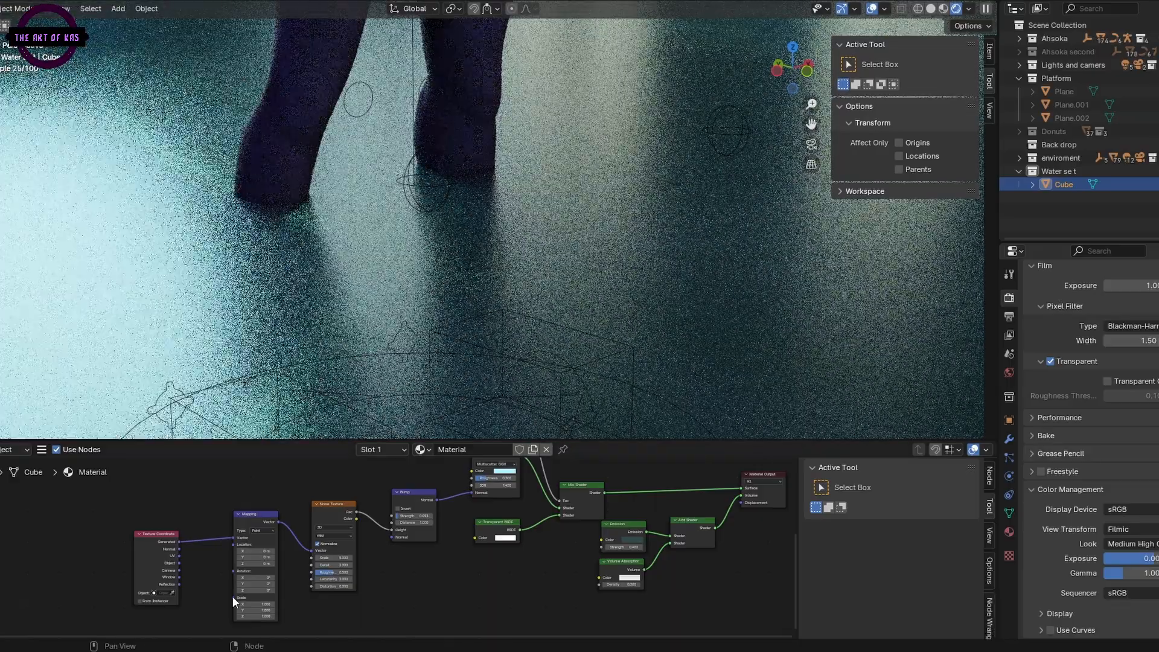
scroll(459, 534, up, 6)
drag(233, 595, 301, 595)
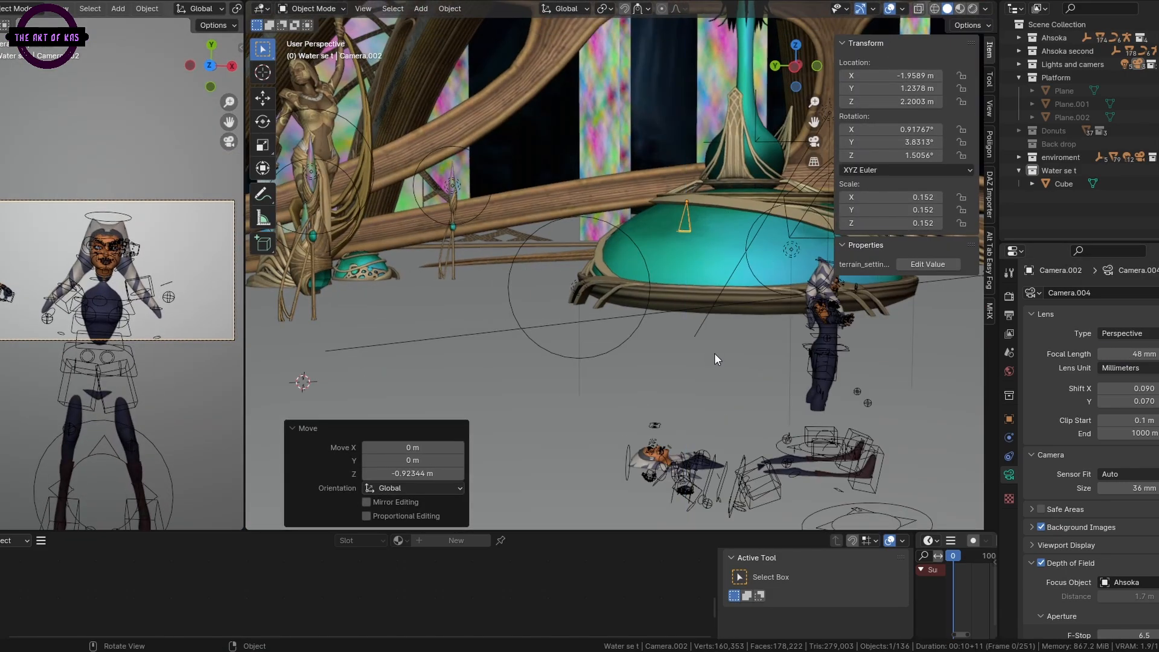
Move Camera.002 down toward the lying Ahsoka character to frame her upper body
key(KP_0)
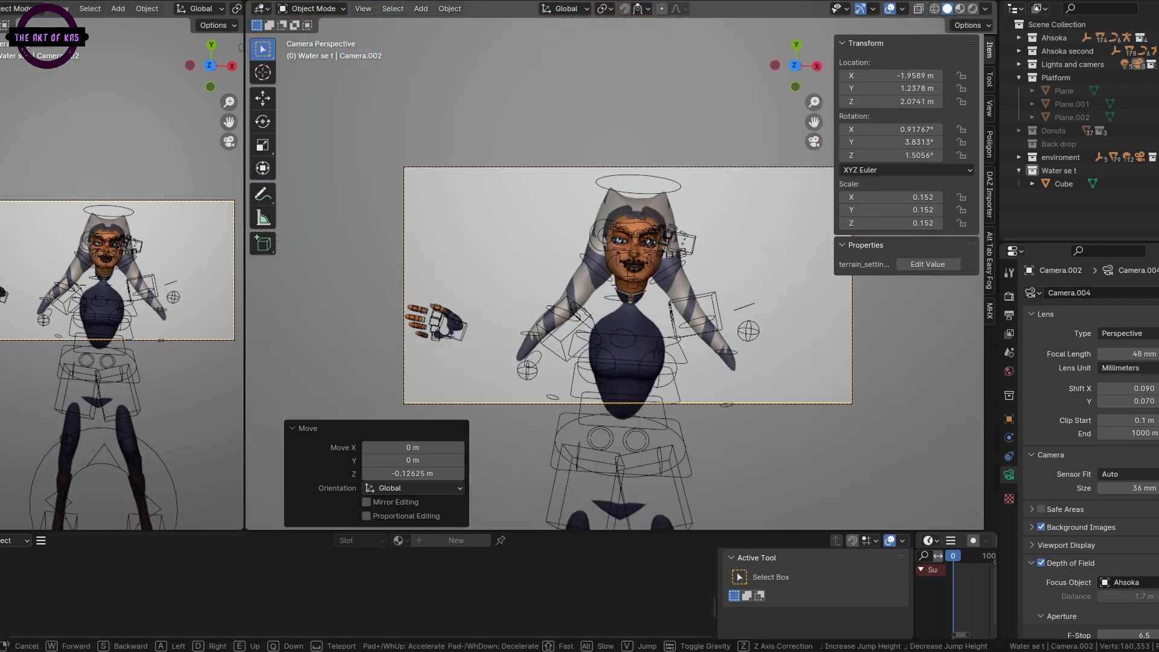
middle_drag(700, 365, 698, 245)
key(KP_0)
key(g)
click(712, 290)
middle_drag(715, 301, 729, 330)
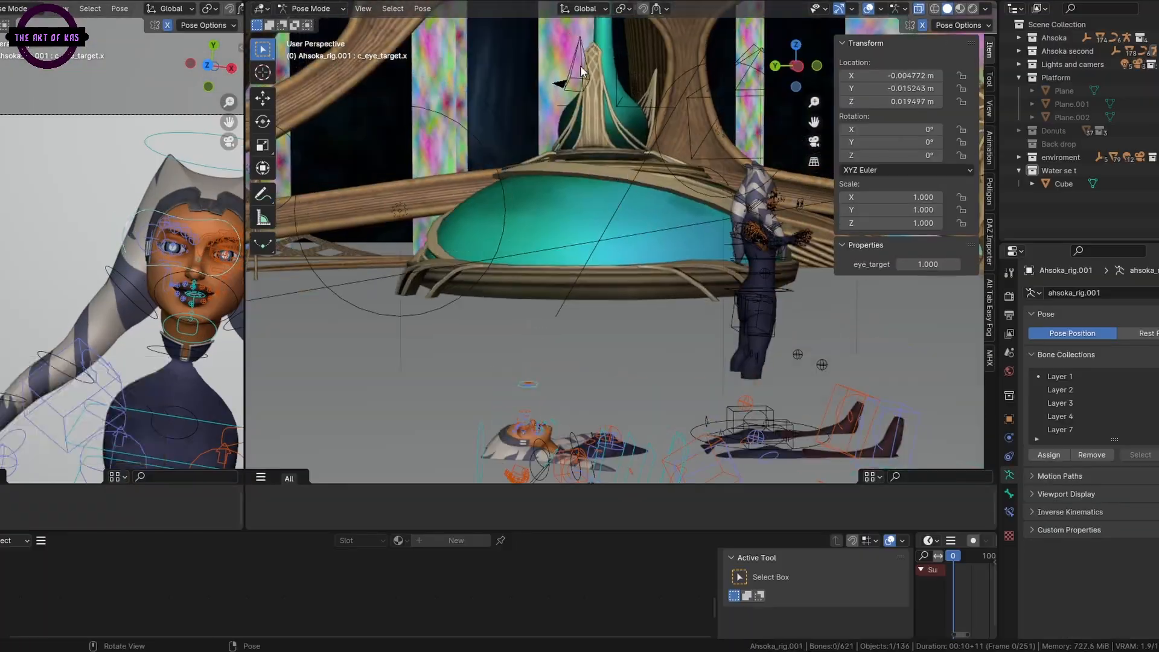
Refine Camera.002's position over the lying character along the global Y and Z axes
key(g)
key(y)
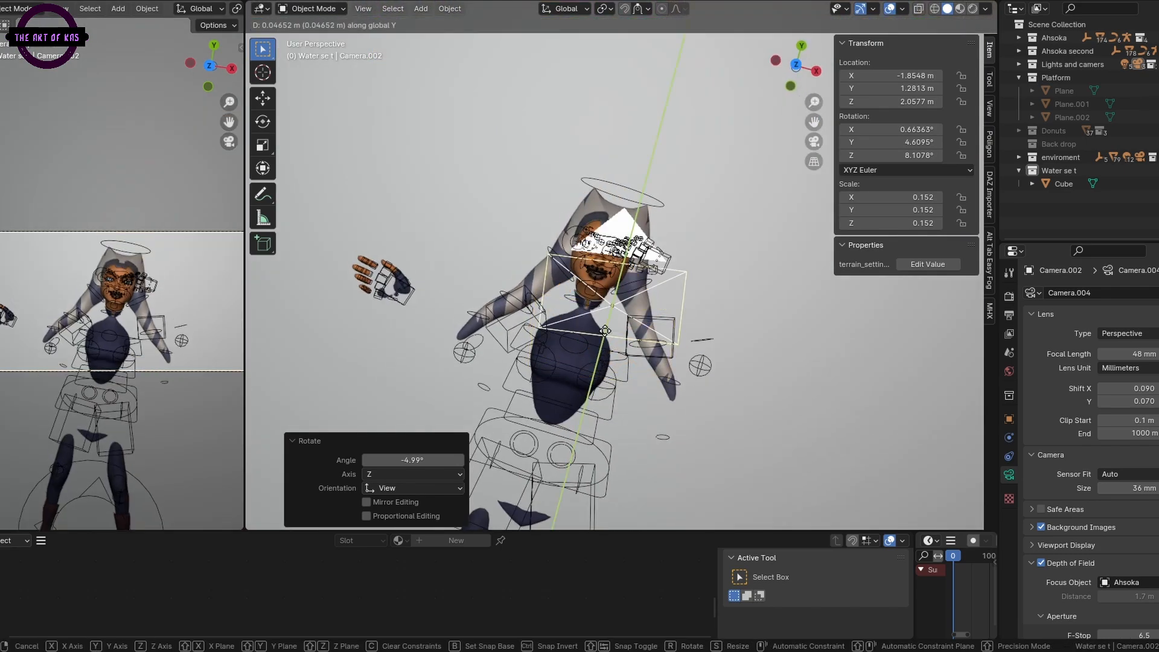
key(g)
key(y)
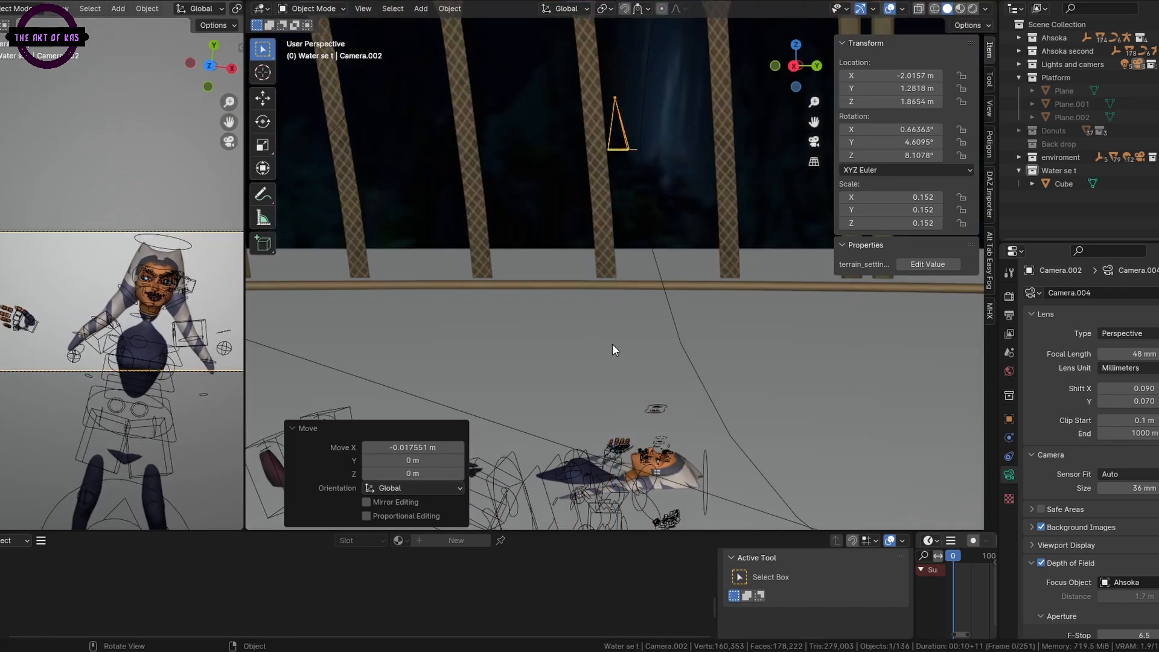
key(g)
key(z)
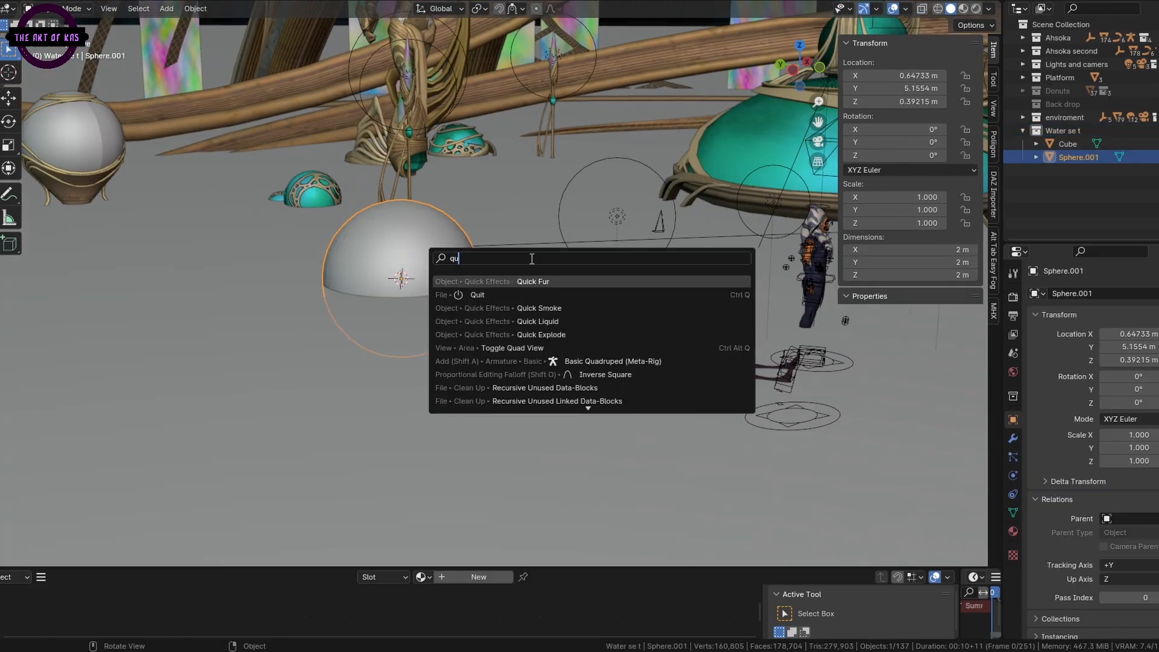
Apply the Quick Liquid effect to the sphere and review the liquid domain's cache settings
click(502, 290)
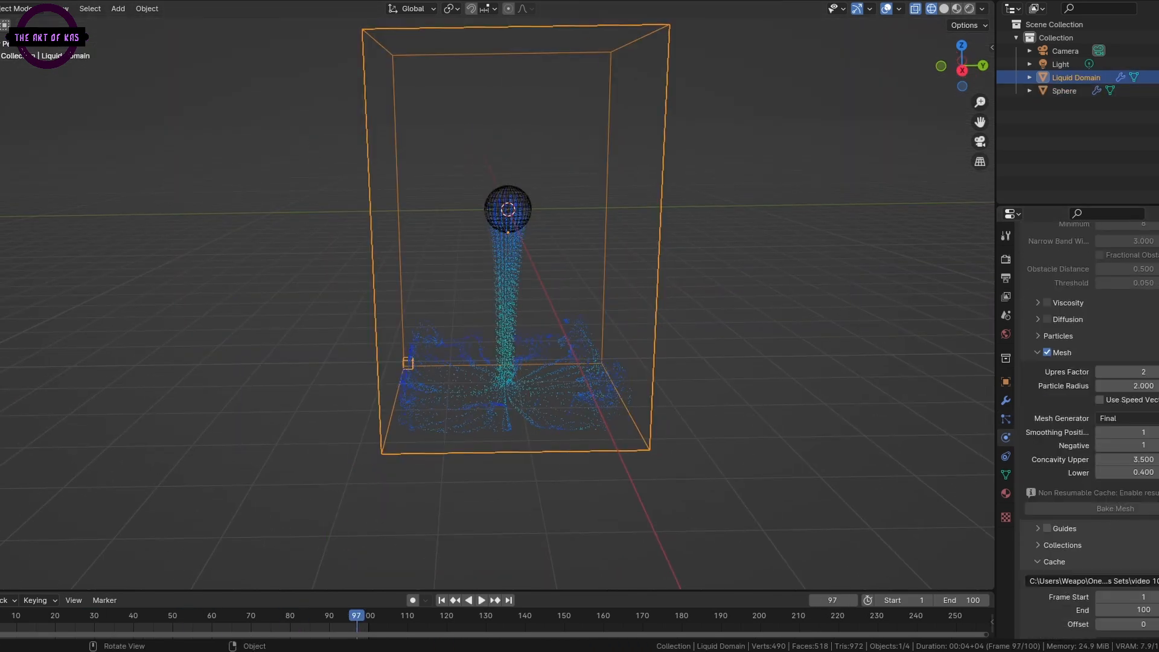
click(1039, 629)
scroll(1044, 543, down, 1)
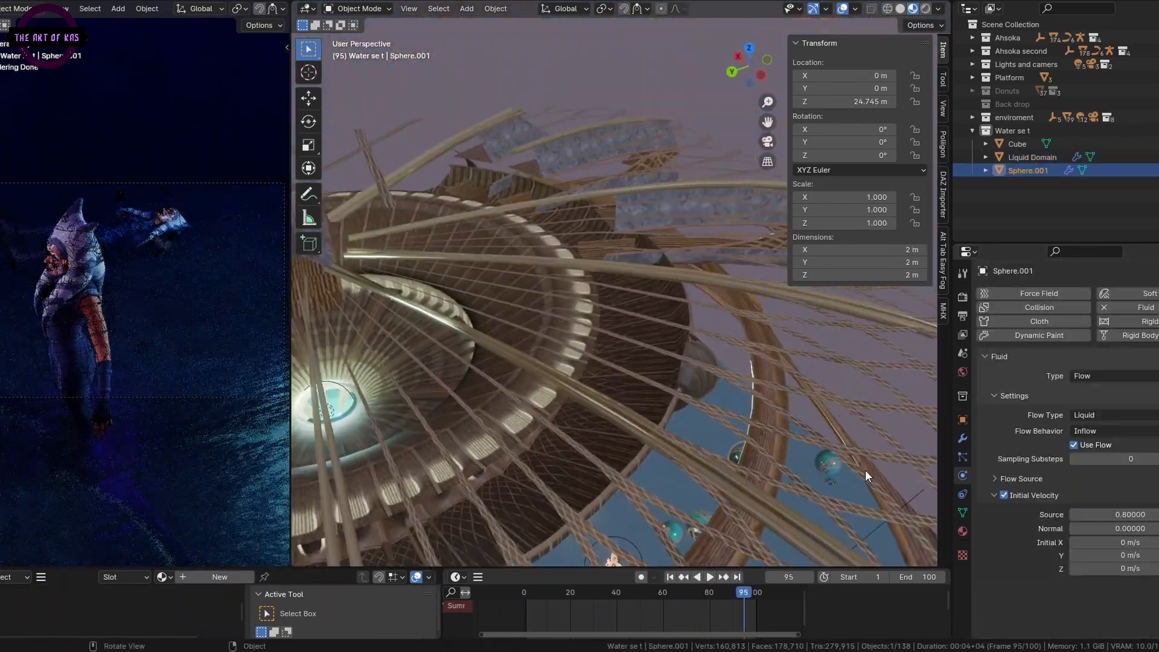
middle_drag(865, 469, 717, 332)
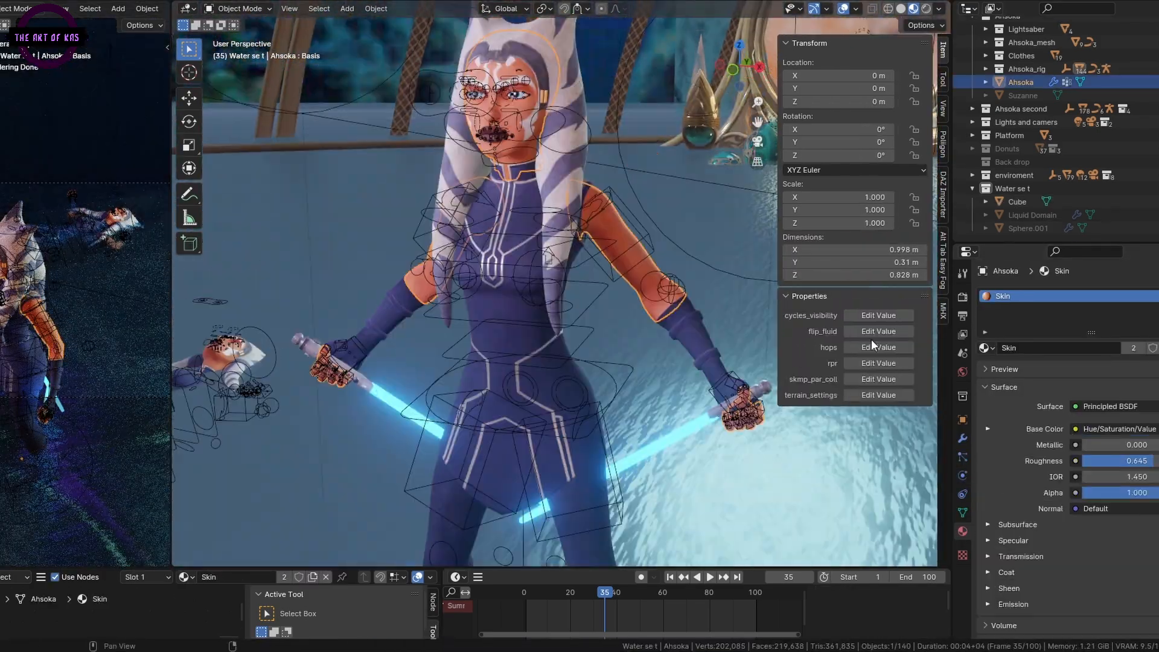
click(878, 332)
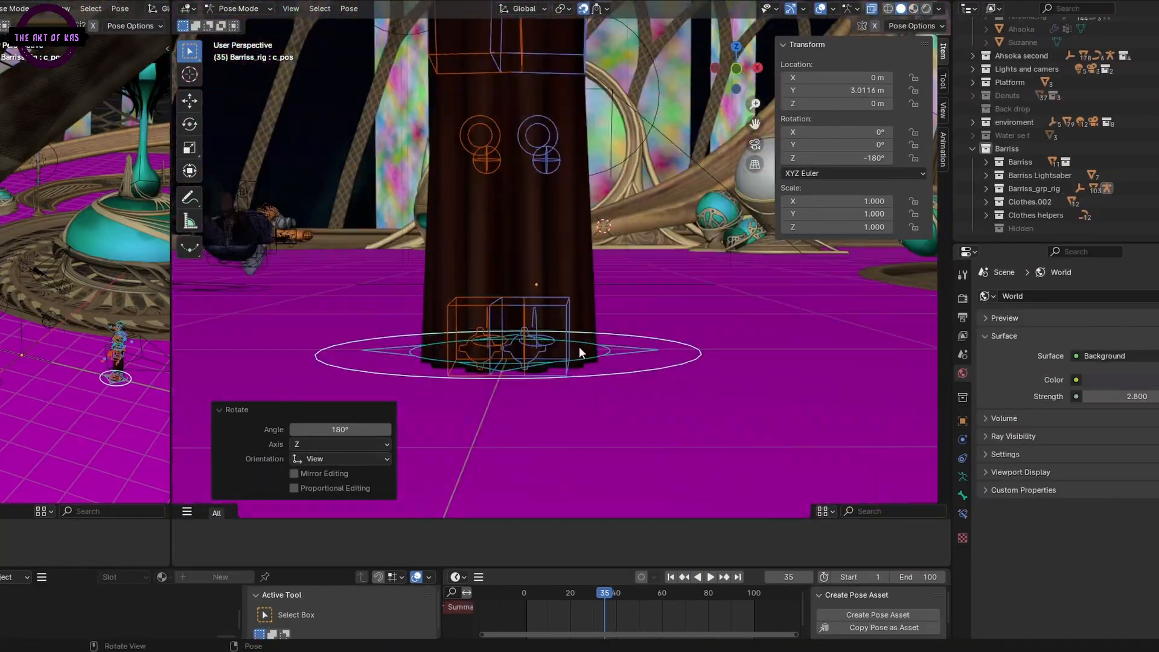
Reposition the Barriss rig with its c_pos control and hide the Skirt mesh in the Clothes.002 collection
key(g)
click(576, 234)
middle_drag(576, 234, 362, 272)
scroll(362, 271, down, 4)
click(986, 201)
scroll(1026, 202, down, 5)
scroll(519, 295, up, 3)
shift+middle_drag(519, 295, 512, 172)
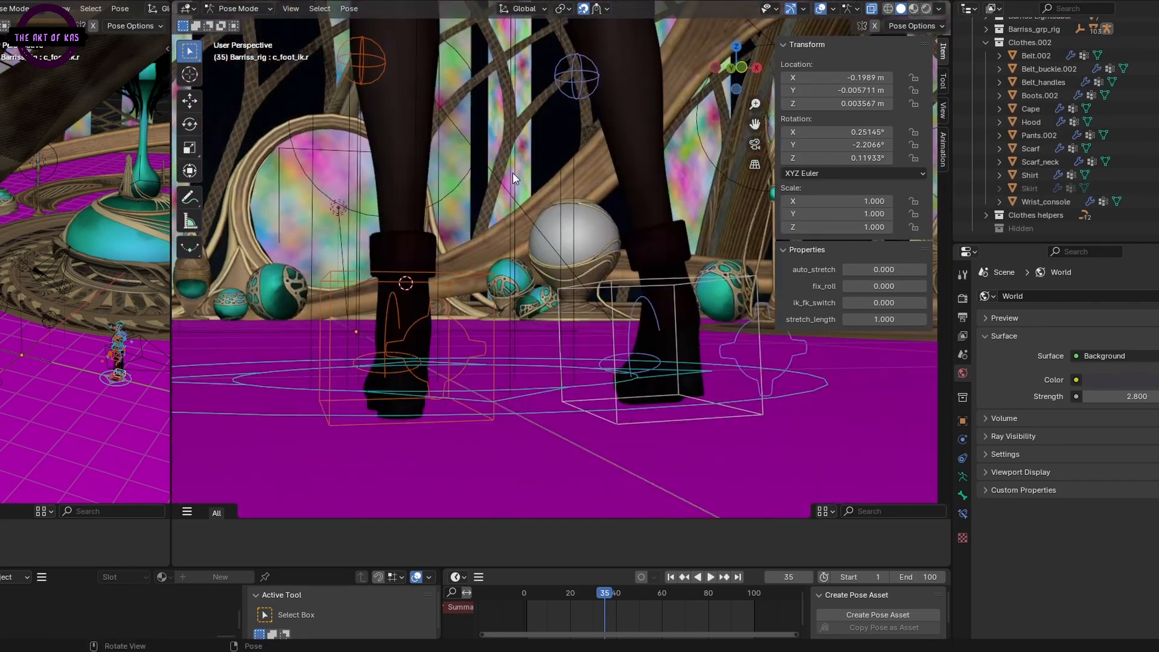
Reposition the right leg and foot controls of the Barriss rig and show the viewport in Material Preview shading
key(g)
click(572, 304)
shift+middle_drag(572, 304, 577, 104)
click(577, 103)
click(913, 9)
key(g)
key(z)
click(703, 415)
middle_drag(703, 415, 637, 338)
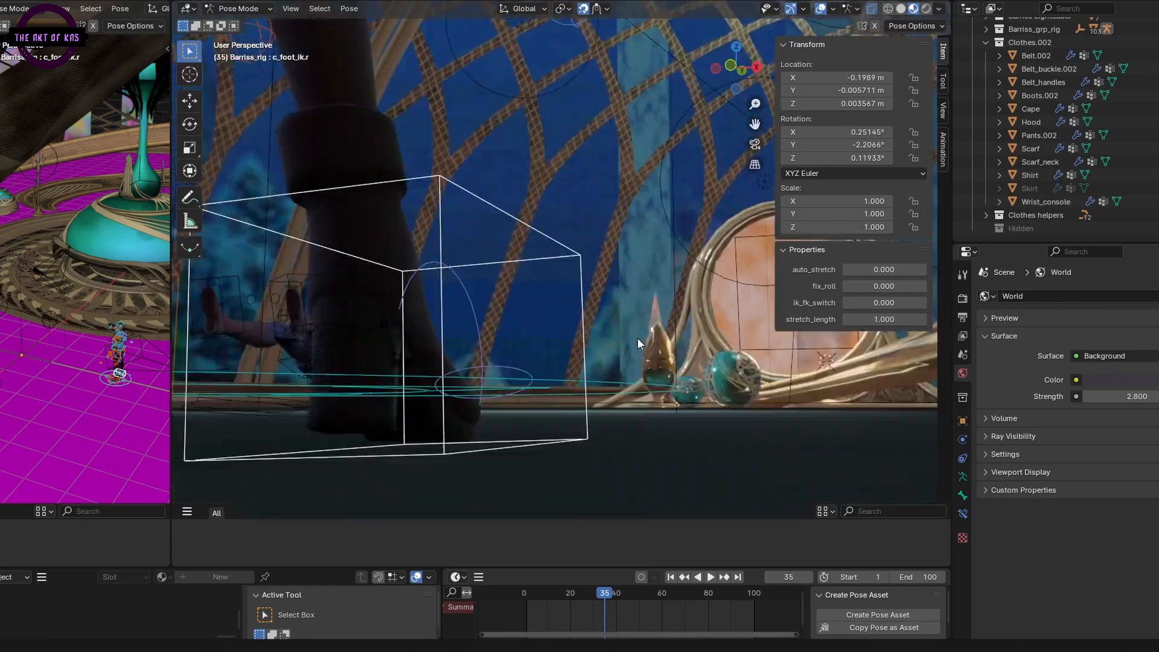
scroll(637, 338, down, 5)
key(g)
click(357, 291)
Rotate Barriss's left thumb bone c_thumb2.l by about -15.3° in the view plane
middle_drag(581, 371, 370, 295)
scroll(422, 290, up, 6)
click(454, 312)
key(r)
click(370, 296)
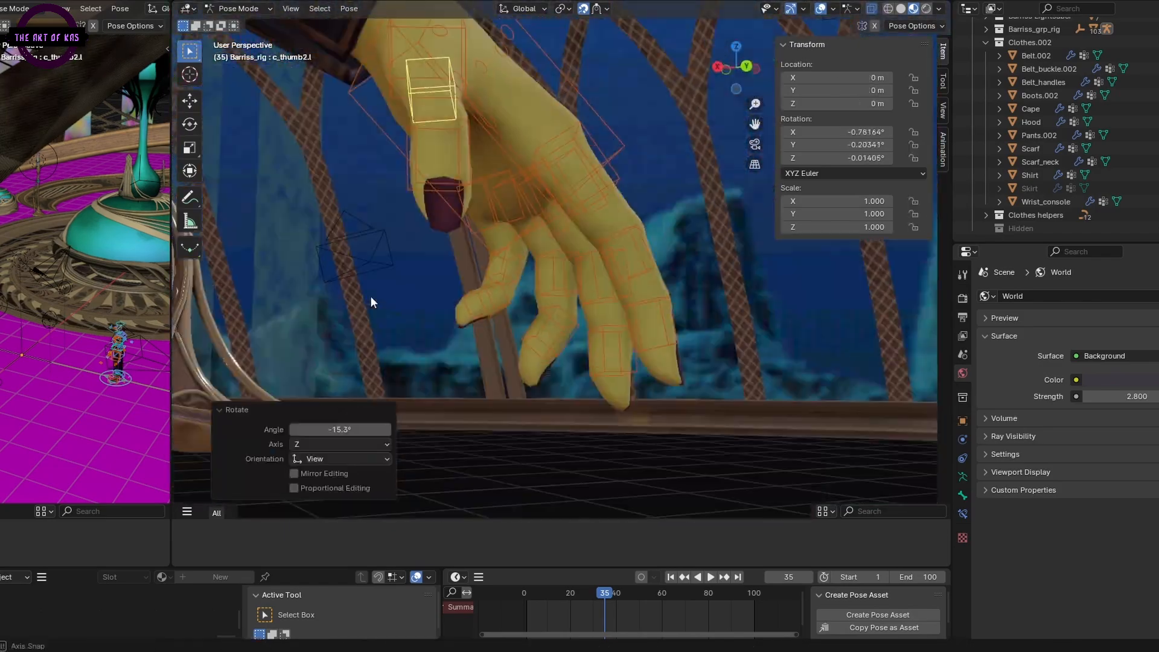
Rotate the other finger bones of Barriss's left hand to curl them slightly
click(615, 268)
key(r)
click(585, 259)
key(r)
click(555, 321)
middle_drag(555, 321, 523, 384)
key(r)
click(522, 384)
Shift Barriss's right foot IK control by about -0.02 m along the global Y axis
key(g)
click(690, 358)
middle_drag(691, 357, 470, 362)
key(g)
click(675, 111)
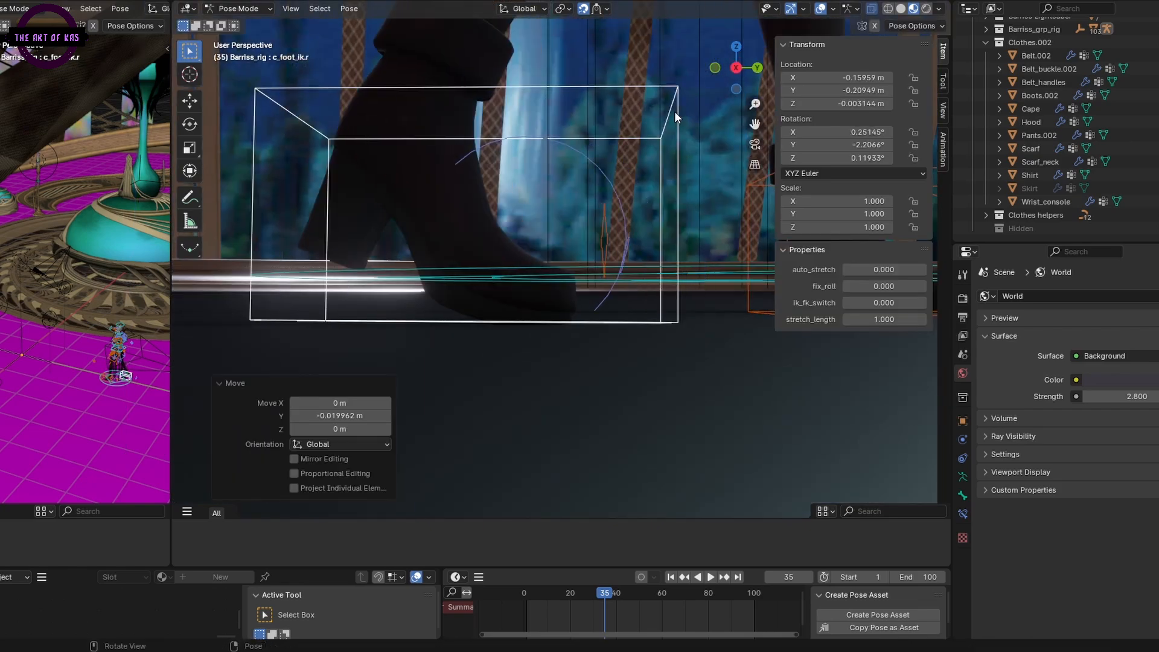
Rotate Barriss's neck bone c_neck.x by about 8.5° in the view plane
scroll(674, 111, down, 6)
middle_drag(675, 111, 600, 509)
click(519, 120)
key(r)
click(533, 352)
middle_drag(532, 351, 725, 338)
scroll(1138, 132, up, 4)
scroll(519, 272, up, 4)
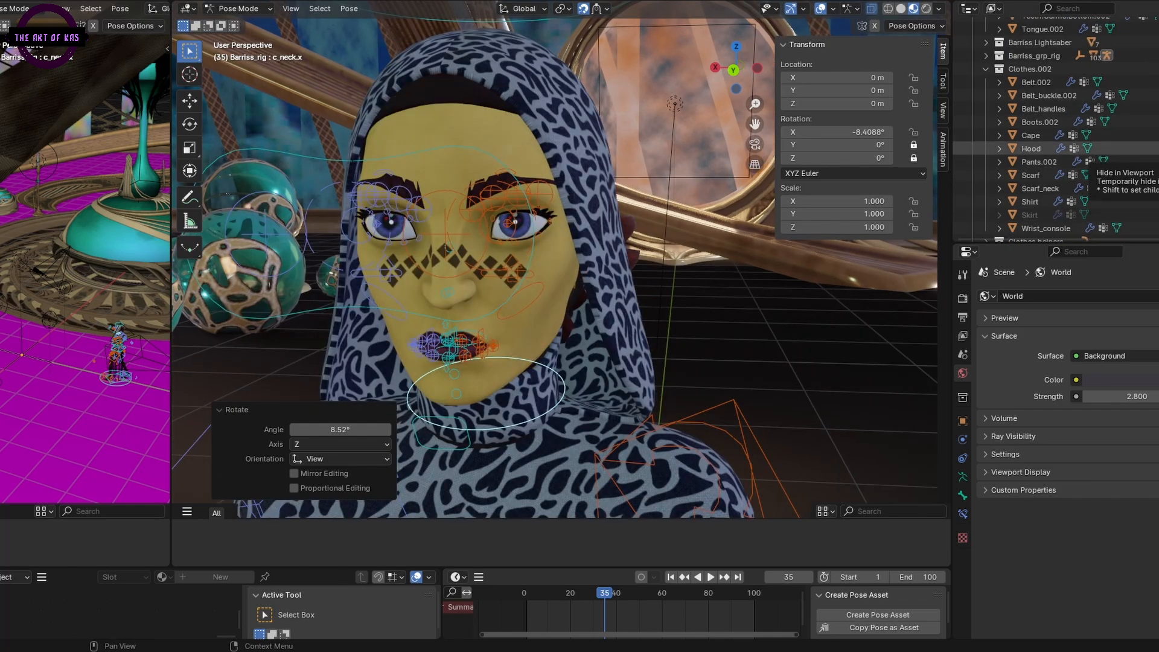
Toggle the viewport visibility of Barriss's Hood, Scarf and Shirt meshes in Object Mode to inspect the outfit
click(1155, 148)
key(ctrl+Tab)
click(1031, 175)
click(1155, 175)
middle_drag(719, 255, 694, 256)
click(1155, 202)
scroll(1062, 151, down, 5)
middle_drag(580, 260, 470, 262)
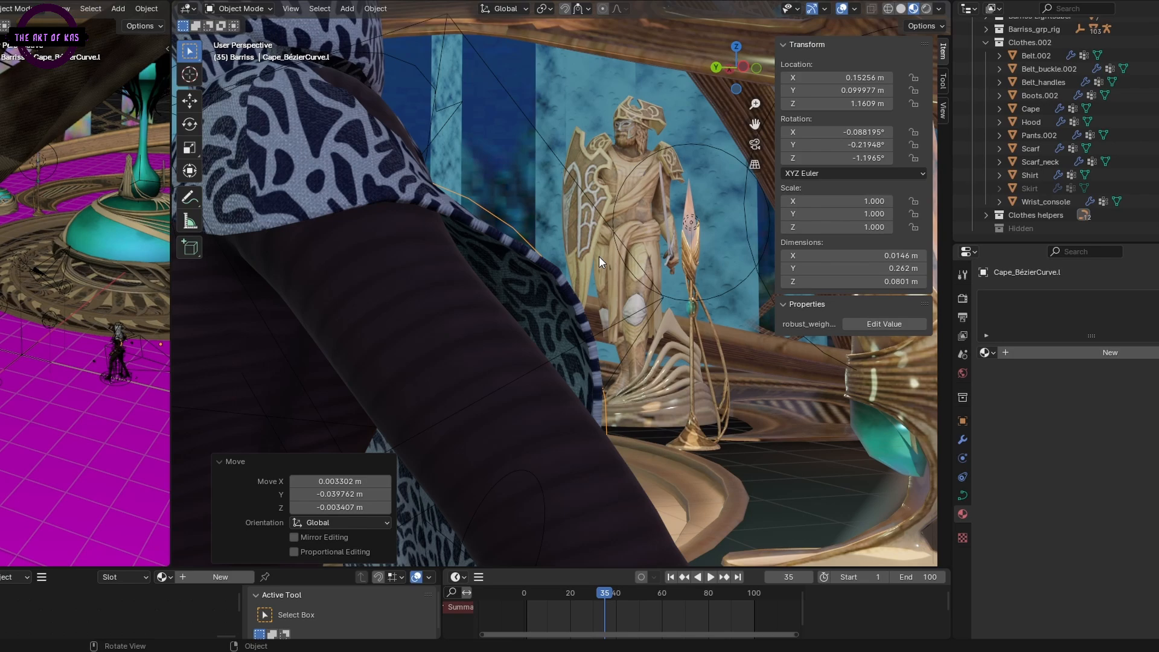
In Pose Mode, move a control of the Barriss rig and rotate the right pinky bone c_pinky2.r by about 25°
middle_drag(599, 255, 389, 370)
key(ctrl+Tab)
click(476, 243)
key(g)
middle_drag(477, 242, 425, 284)
click(602, 254)
key(r)
middle_drag(602, 265, 633, 393)
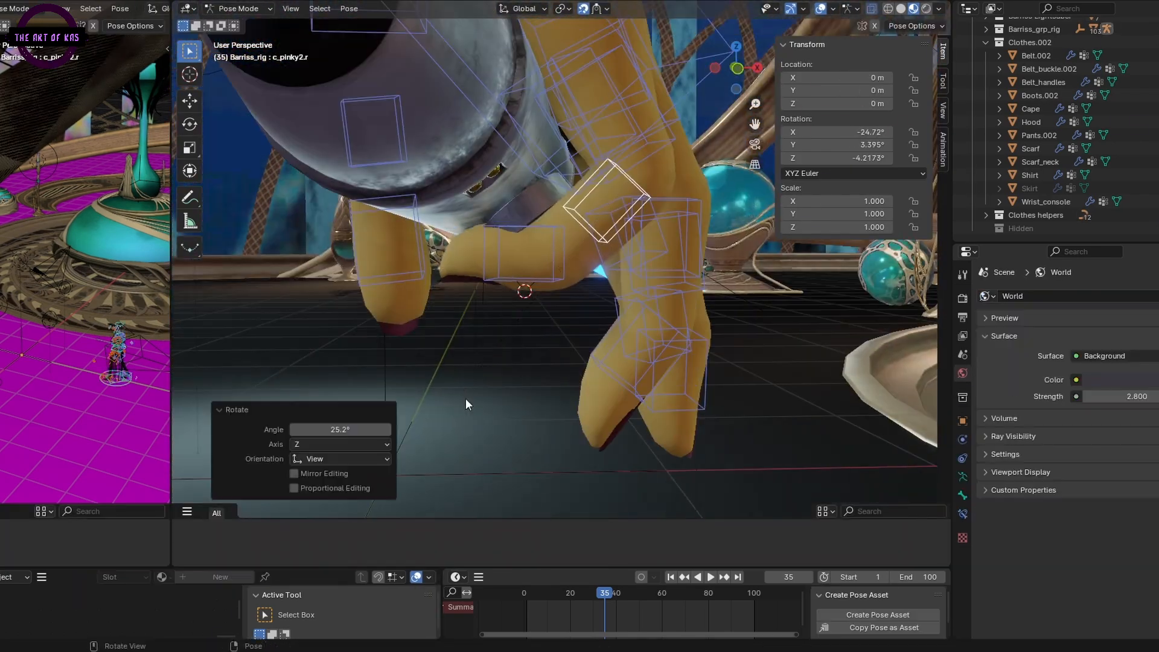
Rotate the remaining right-hand finger bones around the lightsaber hilt and open the render properties
middle_drag(465, 400, 680, 198)
middle_drag(574, 329, 609, 326)
click(595, 169)
key(r)
click(628, 316)
key(r)
middle_drag(465, 380, 419, 320)
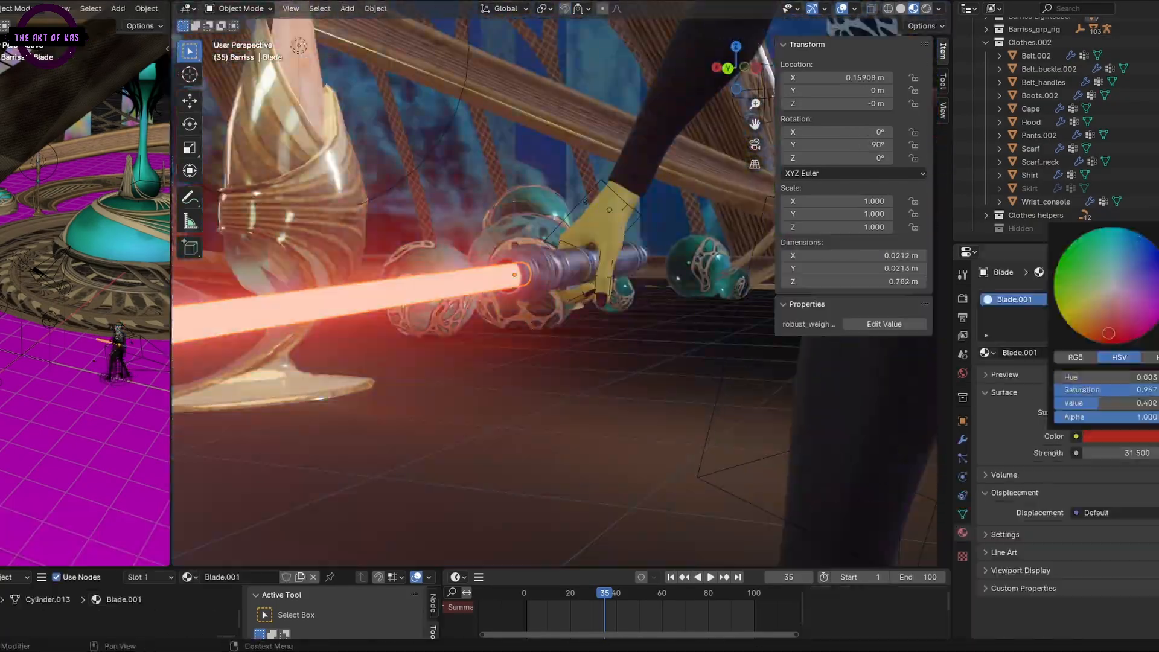
click(962, 299)
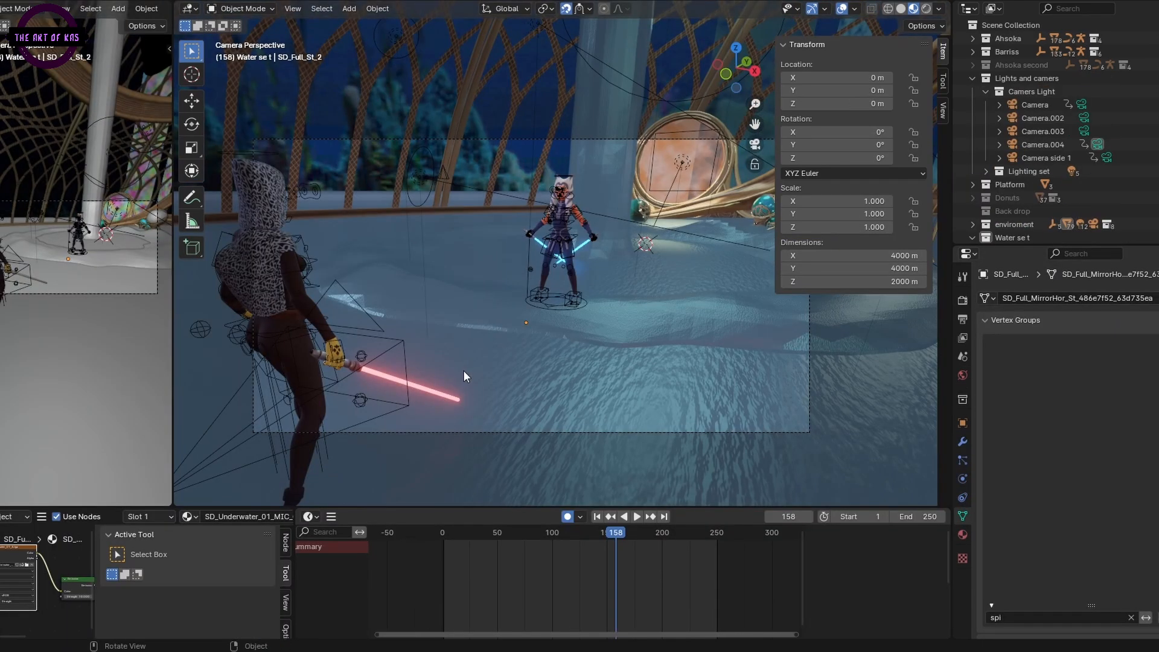
Play back the animation through the scene camera and select Camera side 1 to review its shot
shift+middle_drag(463, 371, 474, 370)
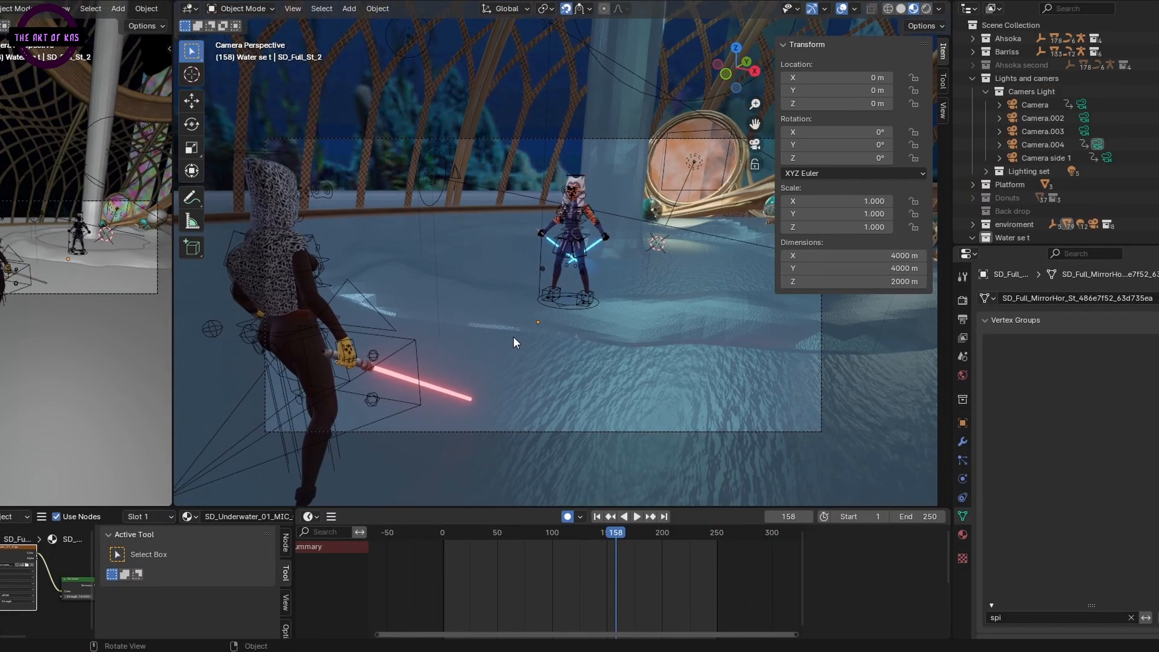
scroll(569, 290, up, 1)
scroll(562, 260, down, 1)
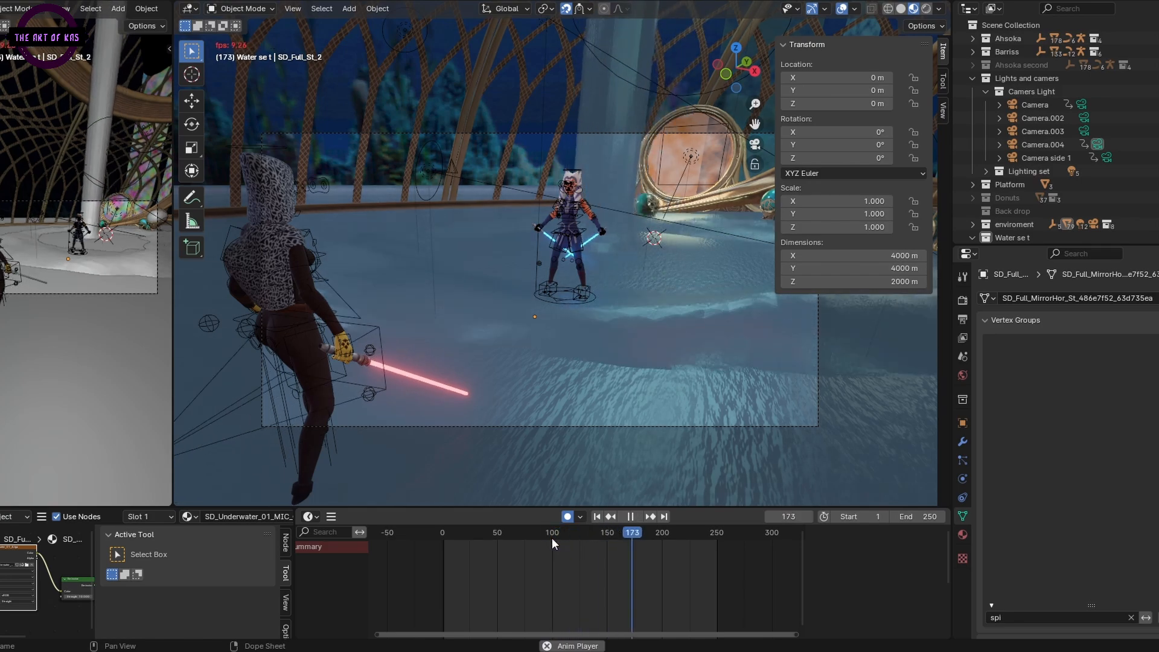
key(space)
click(375, 331)
key(space)
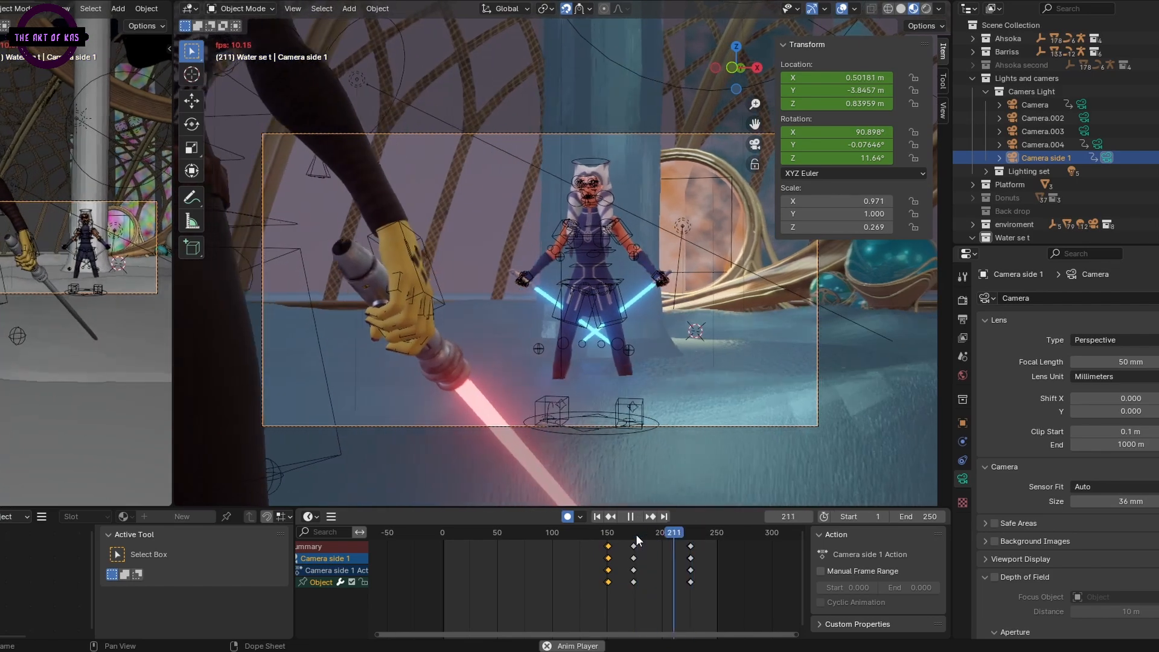
Stop playback and set the clip end of Camera side 1 to 100000 m
key(space)
text(100000)
key(Return)
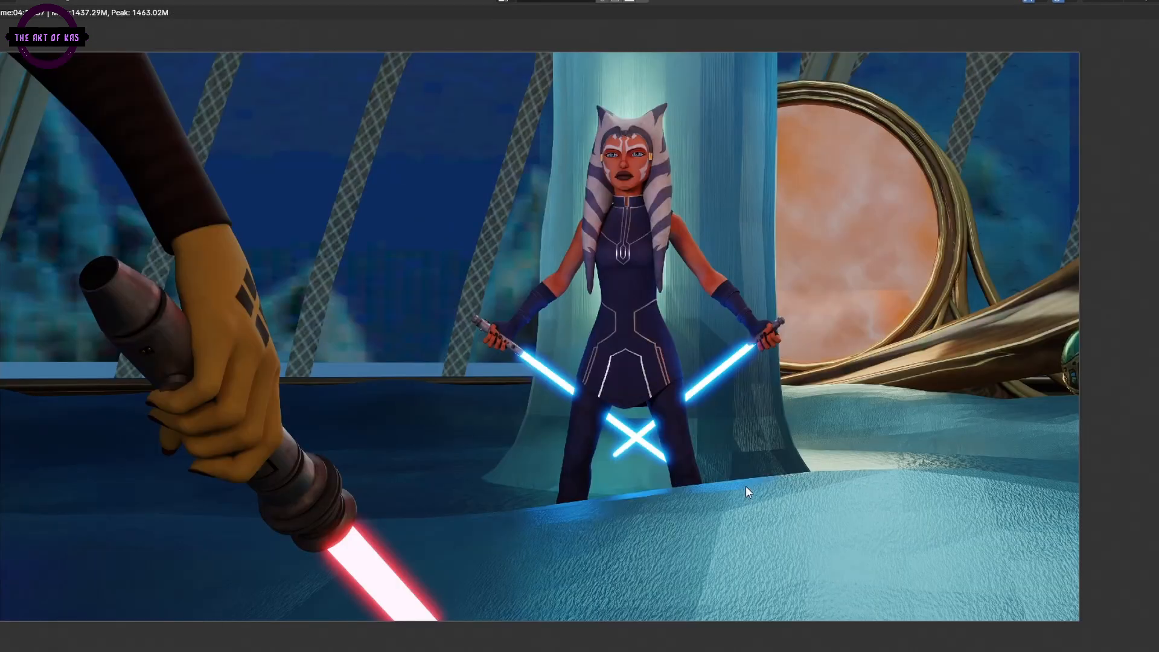
Examine the rendered frame up close, including the lightsaber hand, Ahsoka's face and the water, and close the render
scroll(570, 366, up, 6)
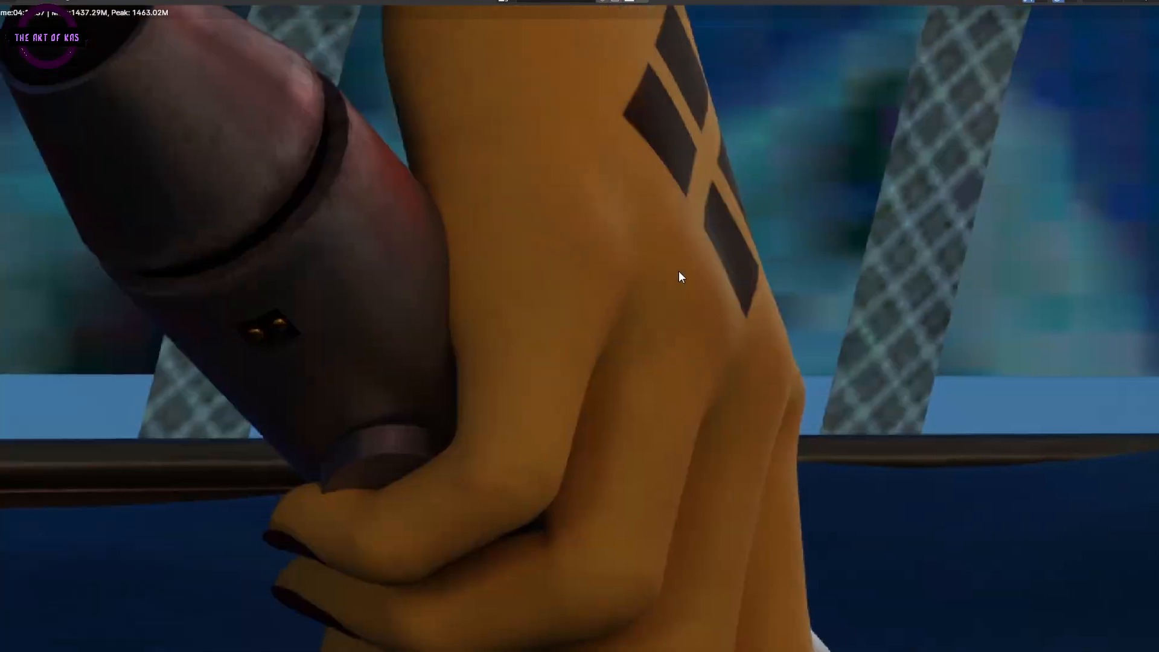
scroll(317, 449, up, 3)
middle_drag(317, 449, 287, 258)
scroll(525, 241, down, 8)
middle_drag(531, 205, 181, 313)
scroll(652, 279, up, 4)
scroll(652, 280, up, 2)
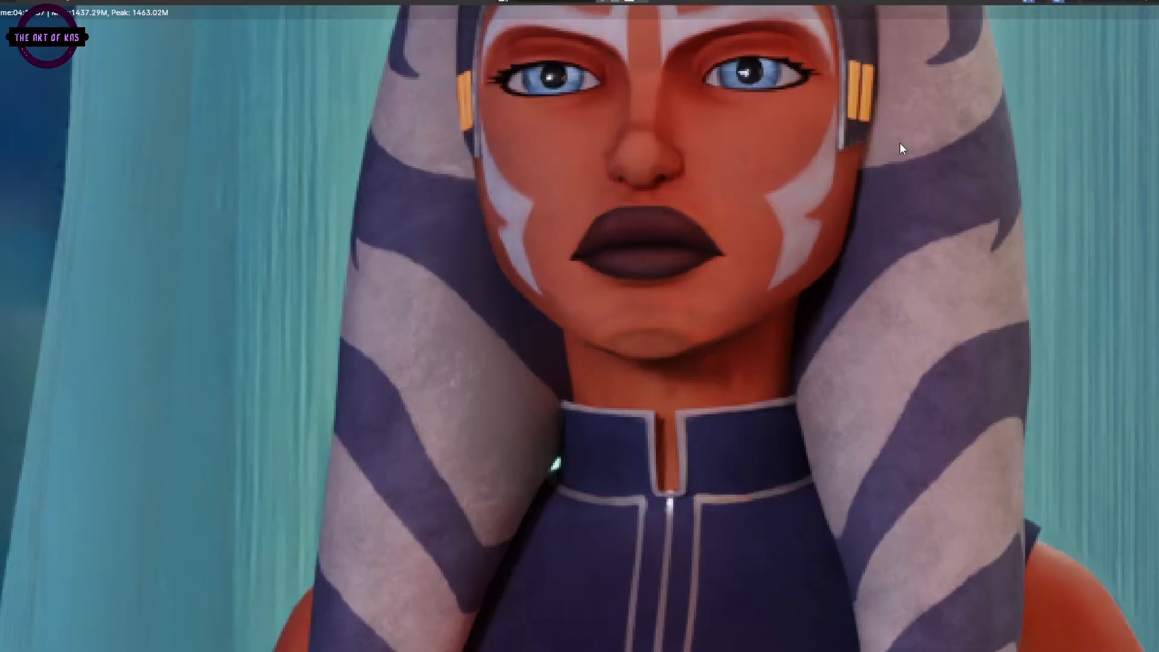
scroll(659, 214, down, 5)
middle_drag(712, 598, 103, 259)
middle_drag(236, 577, 539, 297)
scroll(538, 297, up, 1)
middle_drag(416, 444, 571, 190)
scroll(908, 198, down, 2)
middle_drag(156, 43, 462, 498)
scroll(665, 326, down, 3)
middle_drag(639, 362, 654, 313)
key(Escape)
Enable depth of field on Camera side 1 with Ahsoka_rig as focus object and an F-stop of 9.5
click(1107, 157)
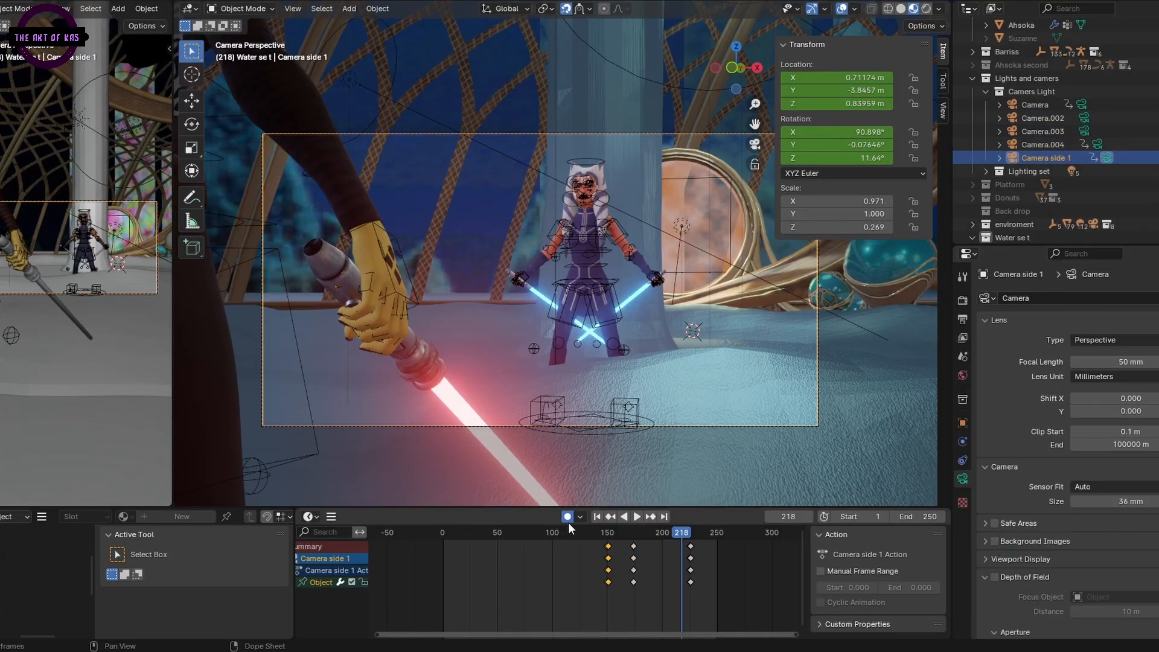
click(1158, 597)
click(594, 249)
scroll(1152, 551, down, 3)
drag(1128, 588, 1156, 588)
scroll(746, 443, up, 1)
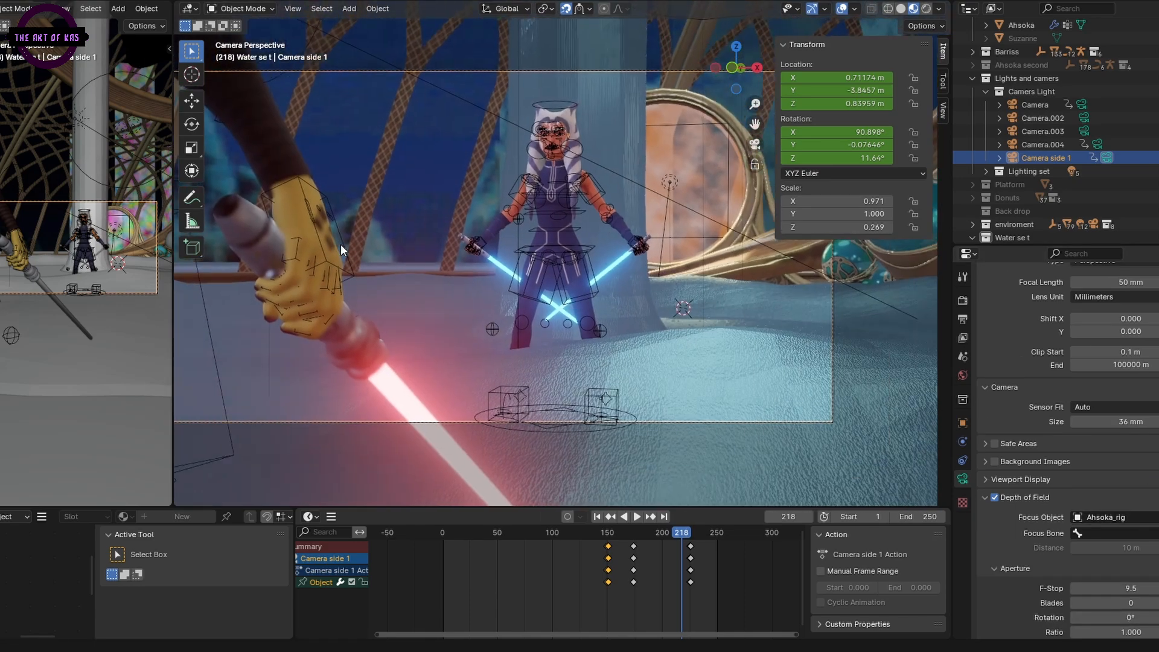
Clear the camera's focus object and set its focus distance to 5 m, checking the sharpness on Ahsoka
shift+middle_drag(341, 249, 399, 289)
click(1157, 517)
scroll(634, 181, up, 8)
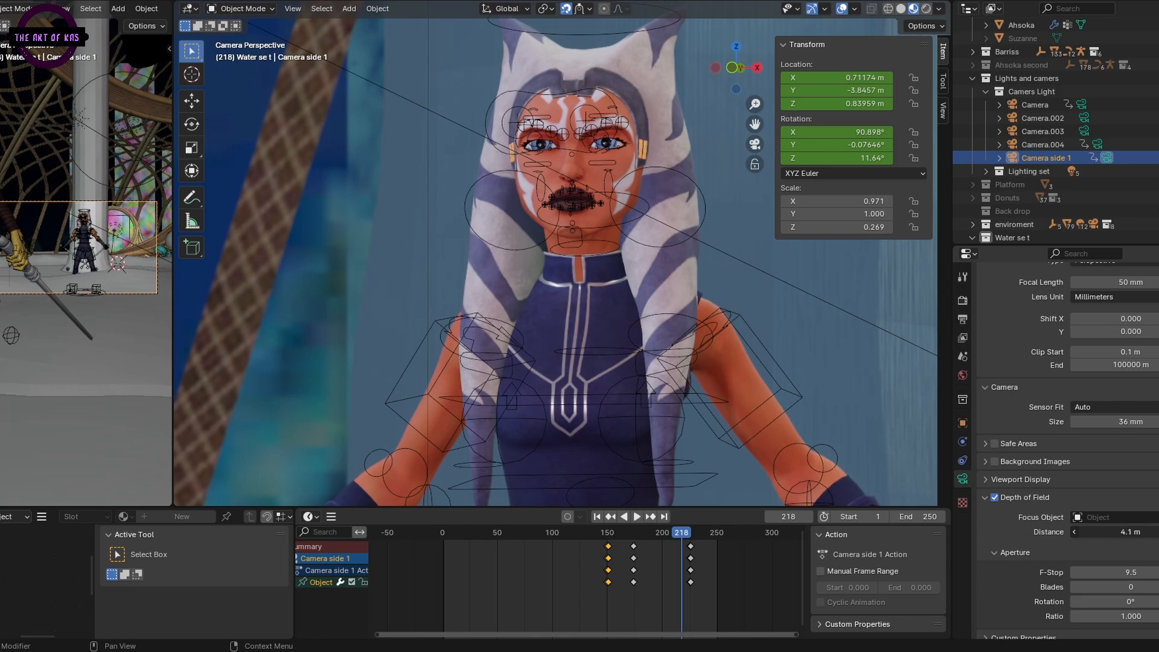
scroll(585, 190, up, 3)
scroll(586, 191, up, 3)
scroll(649, 339, down, 3)
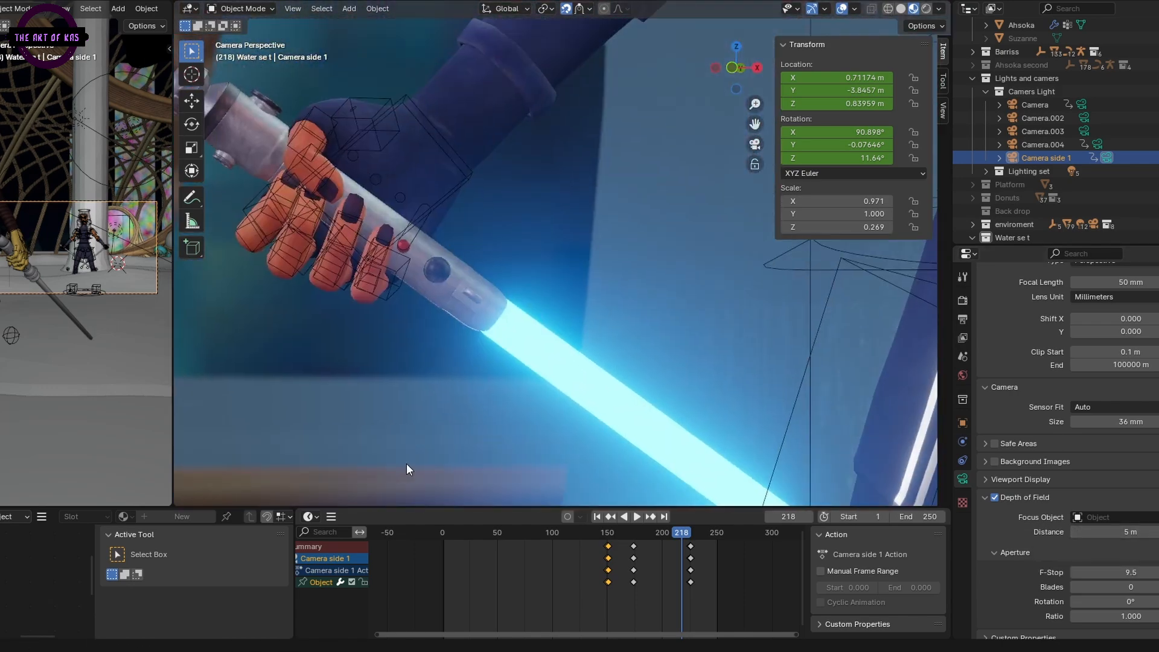
Set the emission strength of the lightsaber blade materials to 125
shift+middle_drag(406, 462, 406, 466)
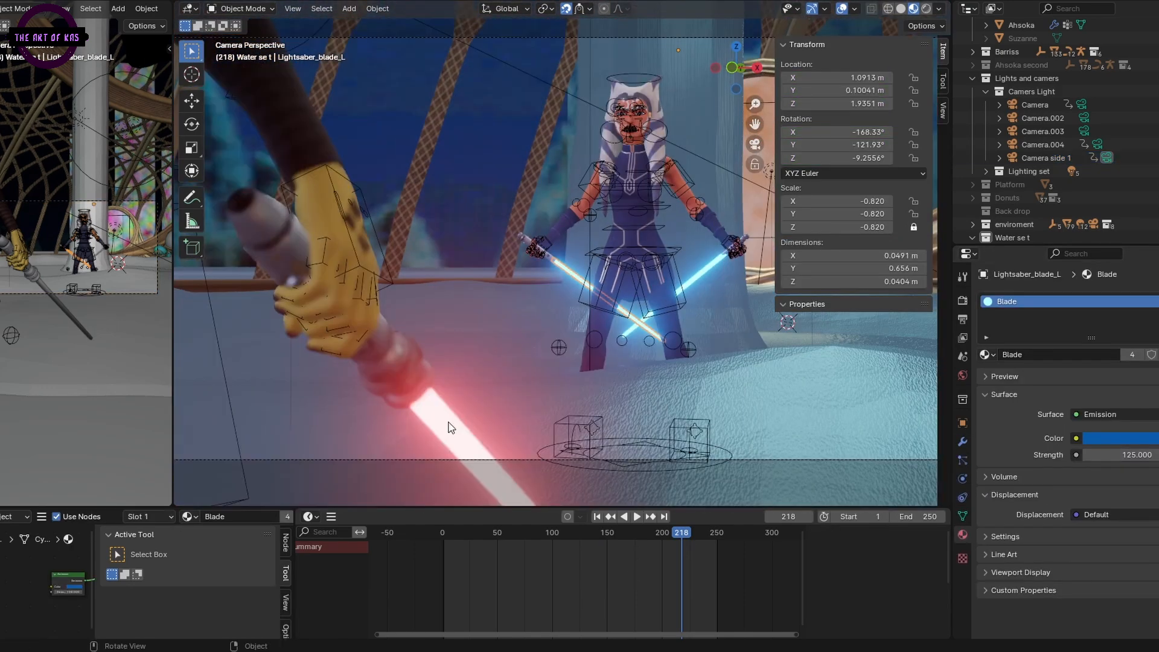
click(1136, 454)
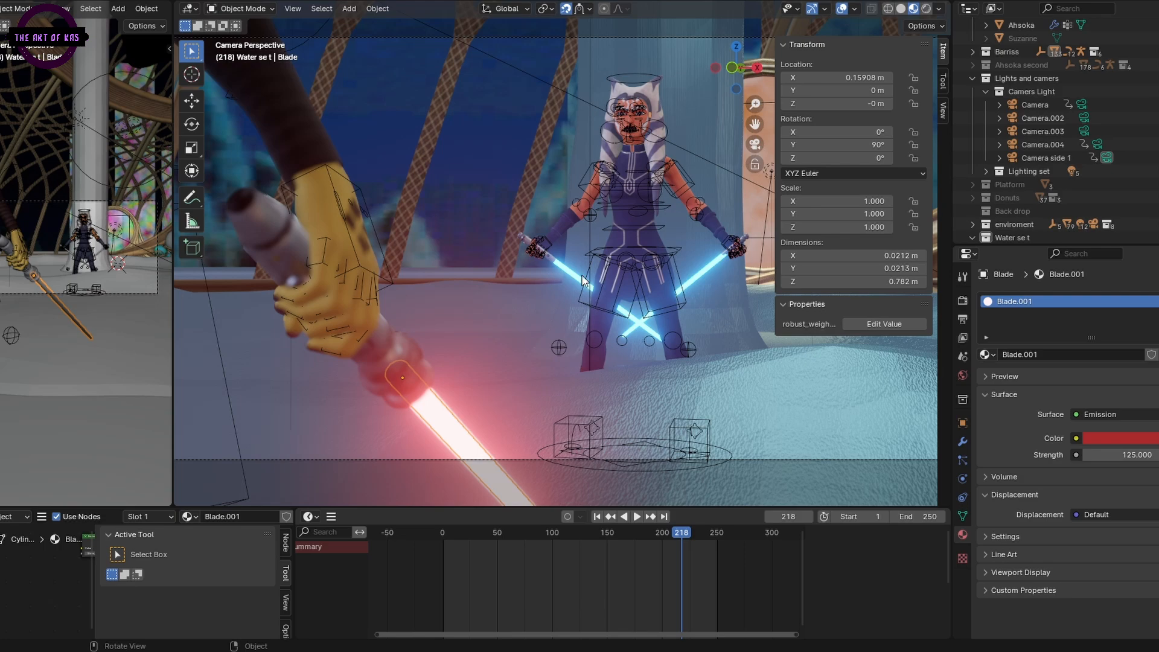
scroll(508, 385, down, 2)
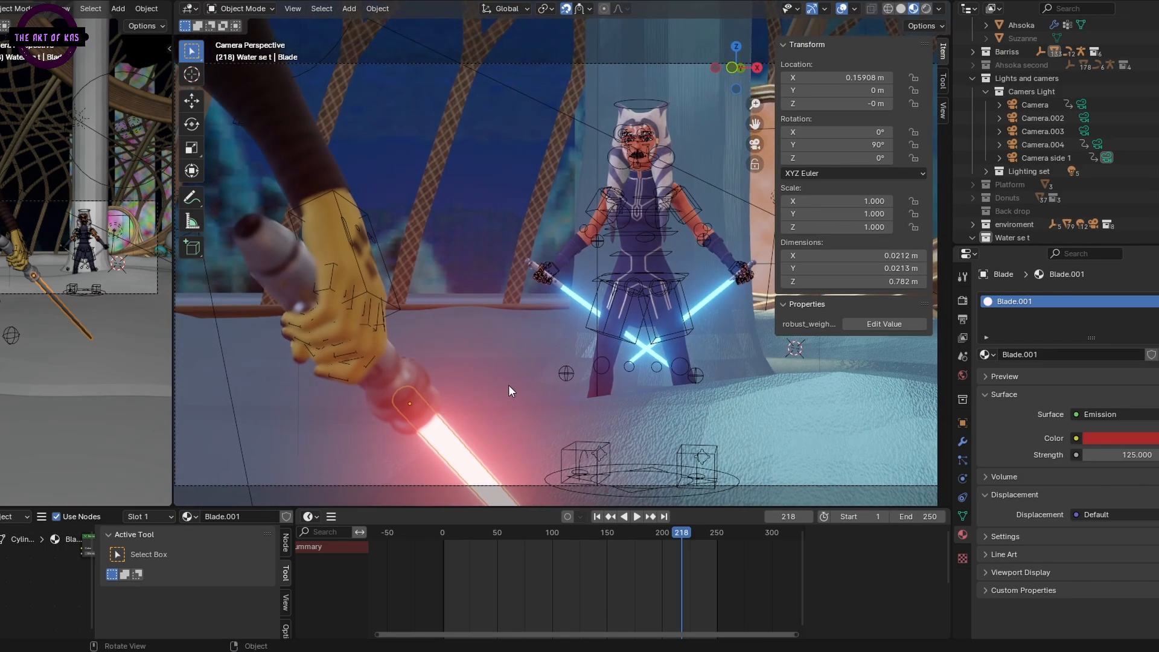
Select the underwater backdrop SD_Full_St_2 behind the dome and widen the shader editor to show its material nodes
scroll(656, 357, up, 2)
click(450, 162)
scroll(464, 196, up, 1)
middle_drag(465, 197, 671, 350)
scroll(672, 350, down, 3)
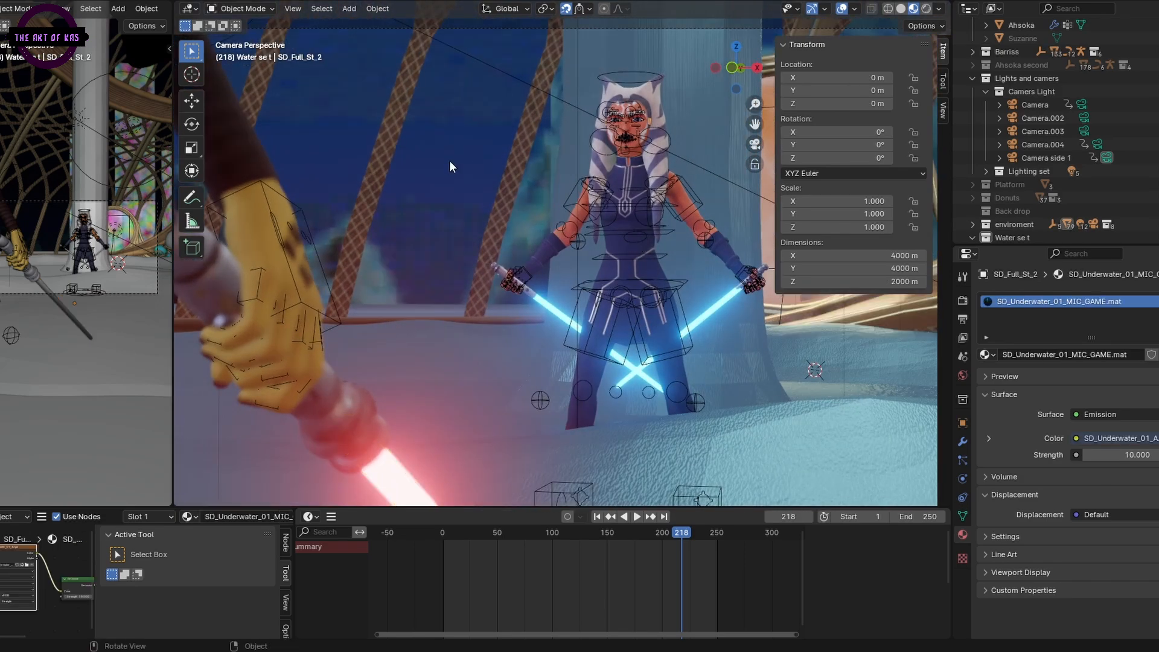
key(KP_Decimal)
middle_drag(423, 204, 524, 202)
scroll(524, 202, down, 2)
drag(294, 513, 649, 525)
scroll(211, 580, up, 4)
scroll(258, 558, down, 2)
Duplicate the backdrop material's Image Texture node, place the copy between the original and the Emission node, and return to the camera view
drag(283, 597, 268, 594)
drag(230, 560, 81, 569)
key(shift+d)
click(239, 573)
drag(476, 507, 477, 433)
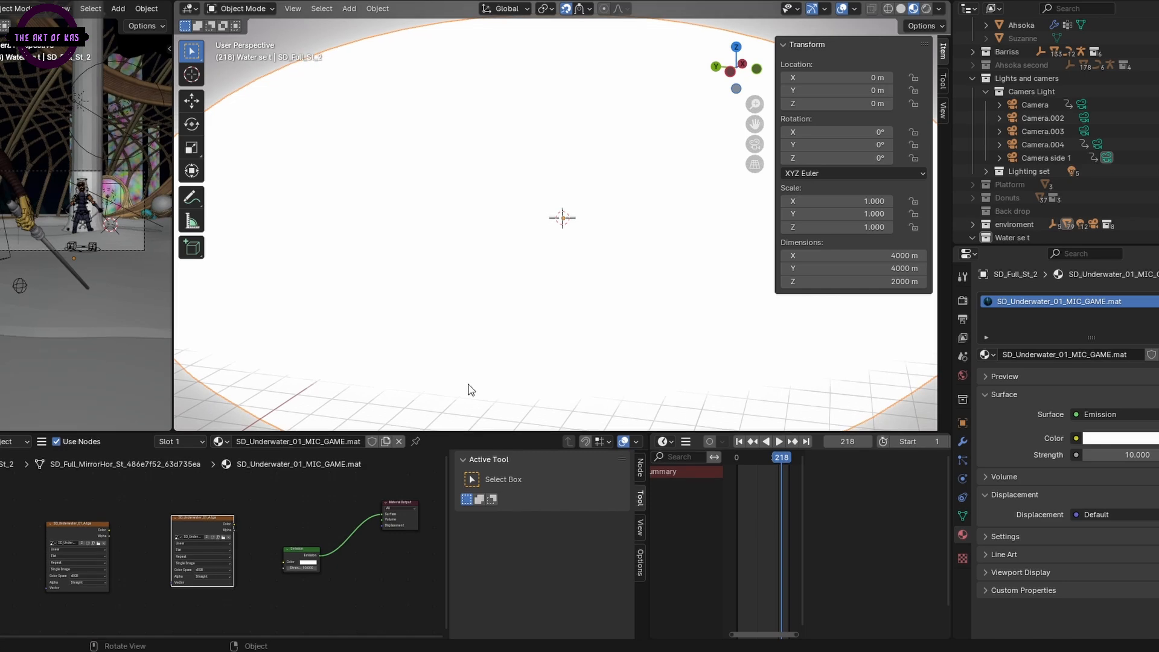
key(KP_0)
scroll(301, 563, up, 2)
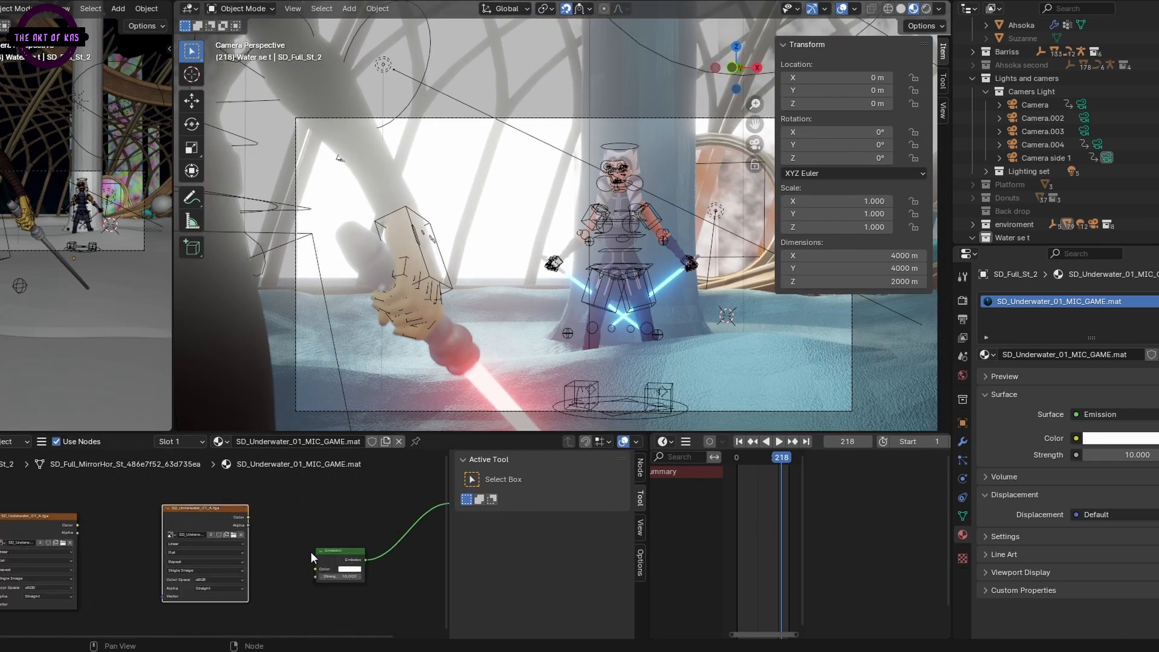
click(190, 515)
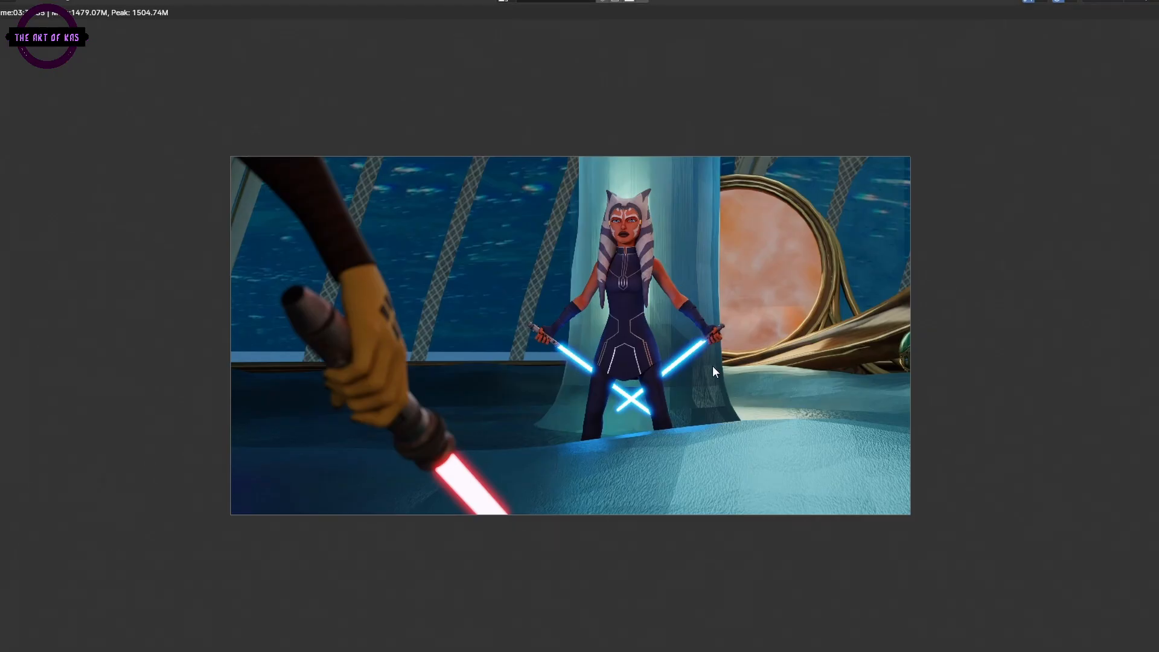
Inspect the new render of the standoff in close detail, especially Ahsoka's hands gripping the lightsabers and the blade glow
scroll(713, 372, up, 4)
middle_drag(712, 372, 423, 628)
scroll(649, 261, up, 2)
scroll(401, 313, up, 2)
scroll(355, 364, up, 1)
scroll(488, 308, up, 5)
middle_drag(488, 308, 887, 290)
scroll(887, 289, down, 8)
scroll(313, 368, up, 6)
scroll(314, 368, down, 7)
scroll(612, 329, up, 7)
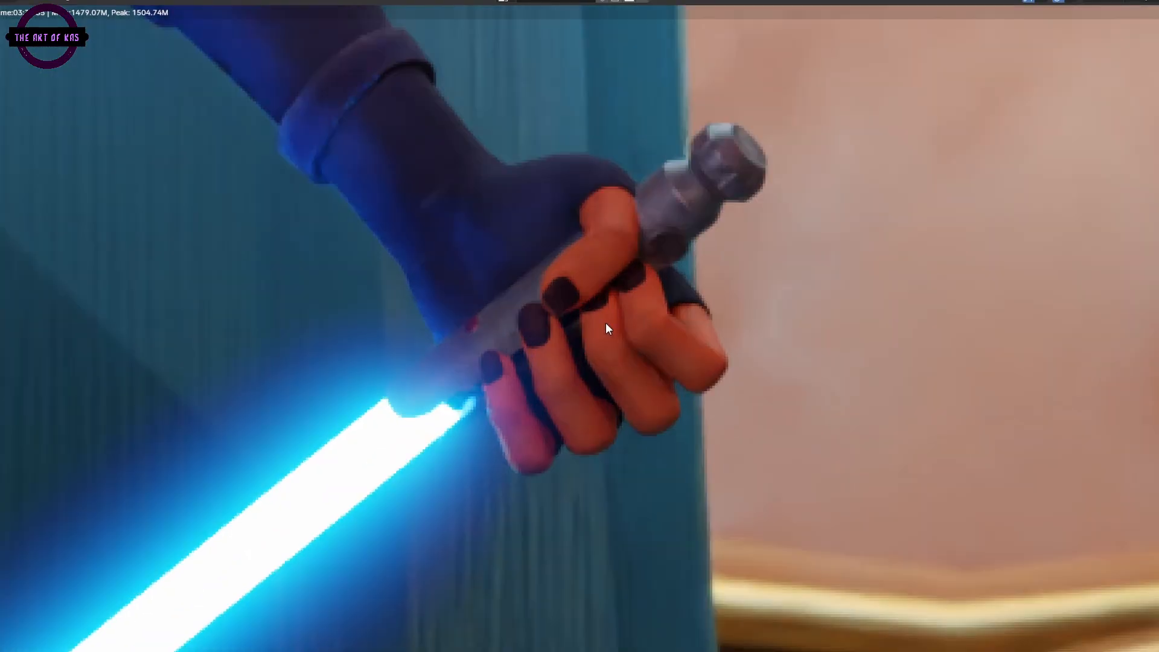
scroll(612, 329, down, 2)
scroll(613, 468, down, 5)
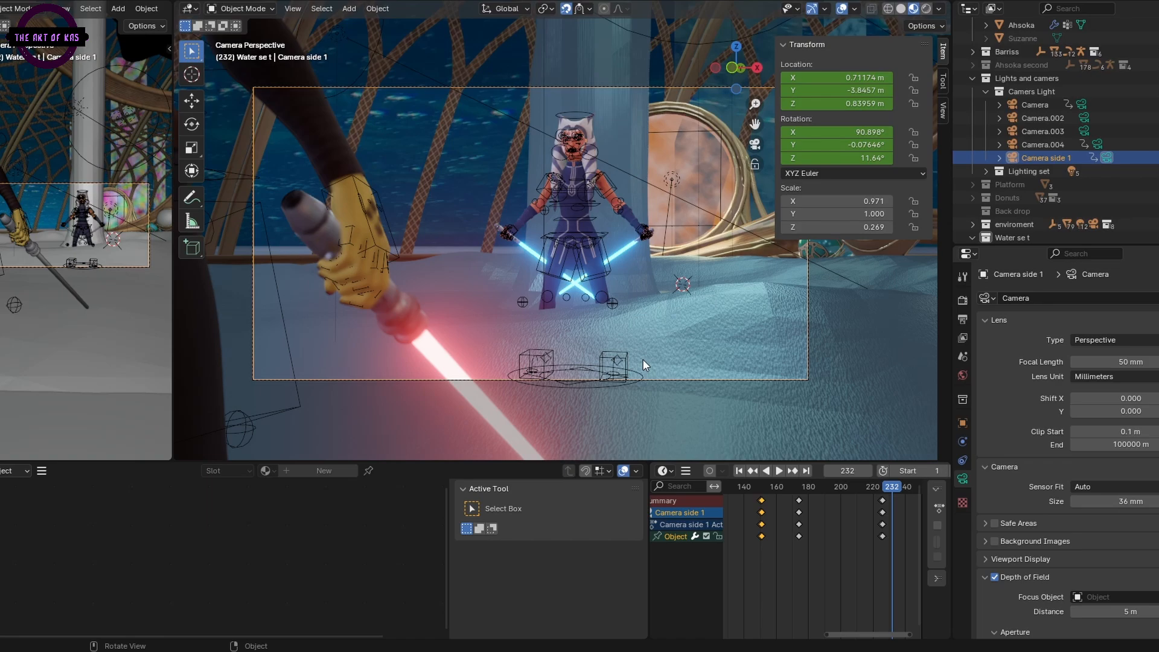
Make Camera.004 the active camera, switch the active camera to Camera, and play the animation from its view
middle_drag(643, 360, 646, 288)
click(647, 289)
key(ctrl+KP_0)
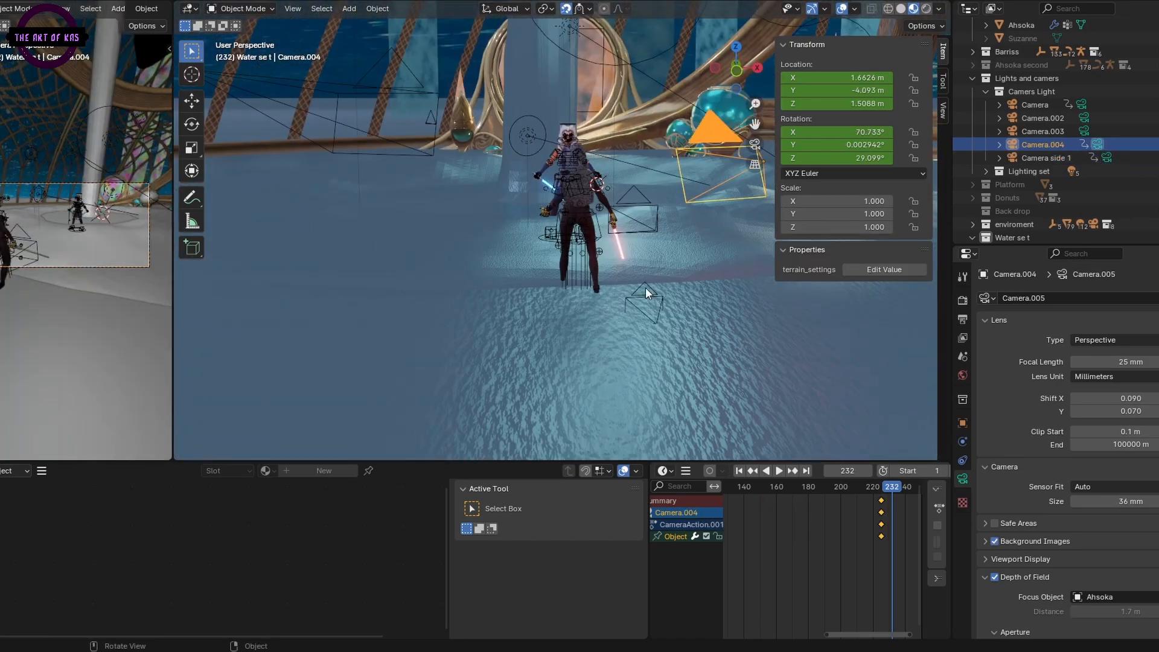
click(646, 288)
key(ctrl+KP_0)
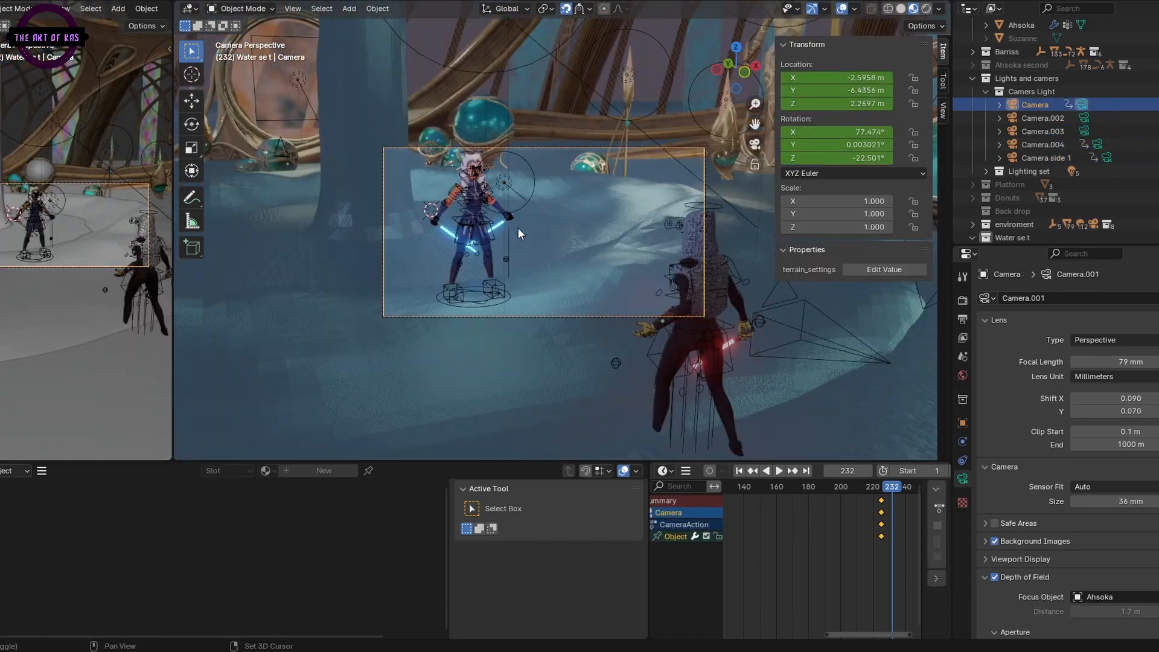
key(space)
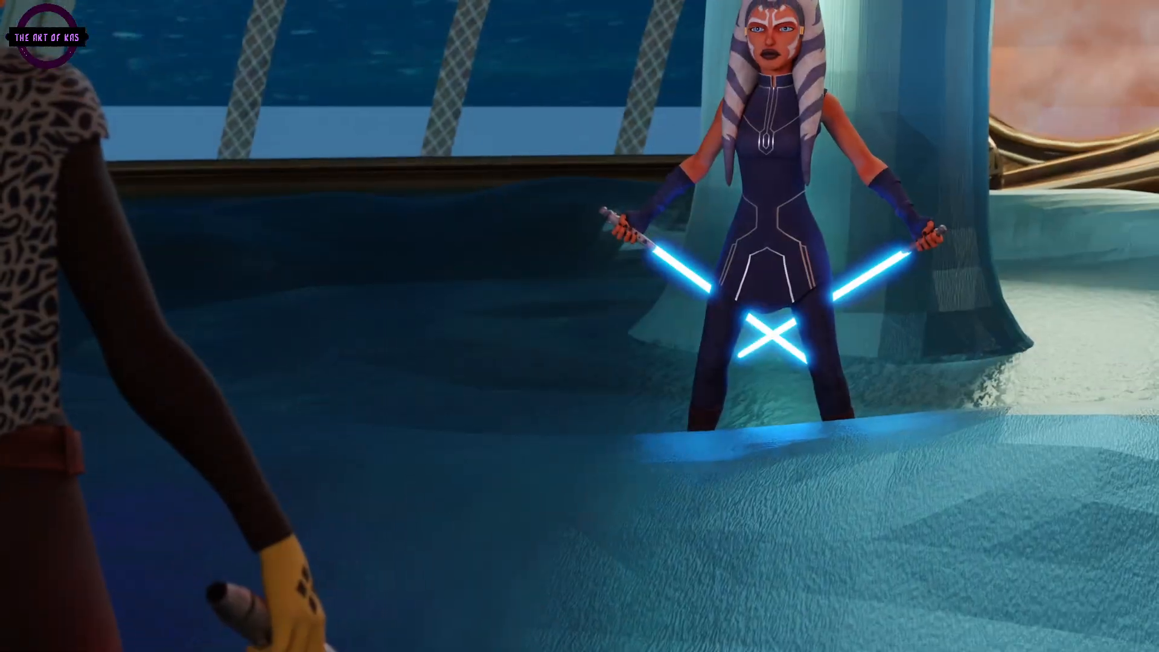